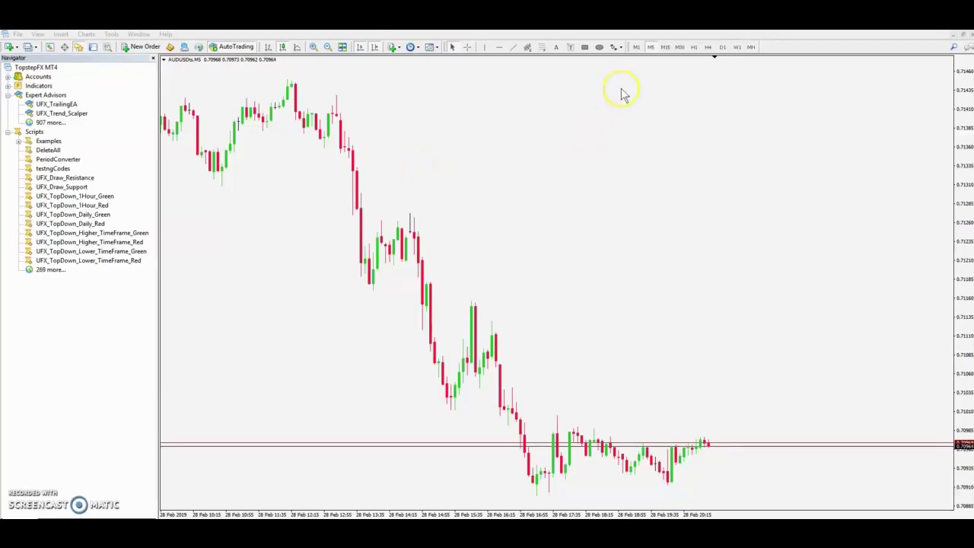
Step: Switch the AUDUSDts chart from the M5 to the D1 daily timeframe
{"action": "left_click", "coordinate": [722, 47]}
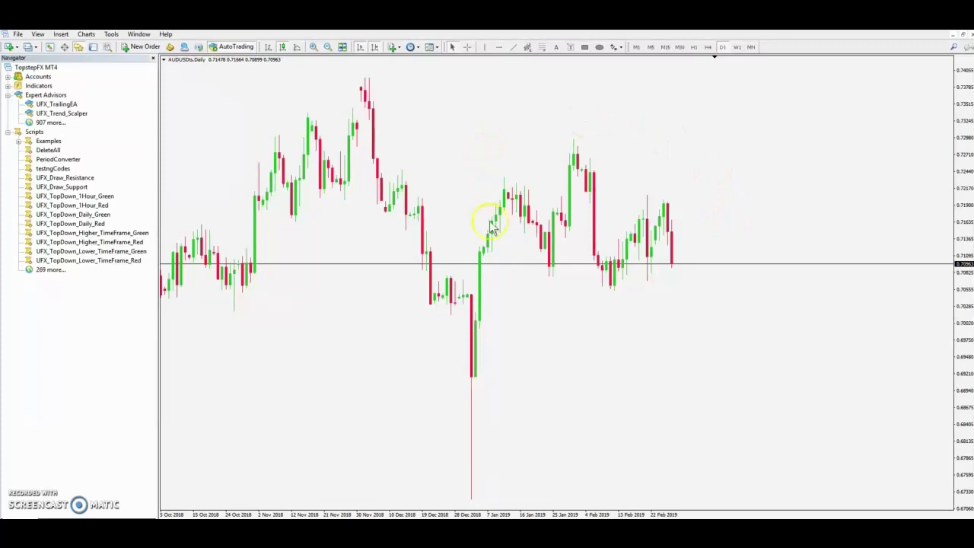
Step: Apply the UFX_HigherTimeFrame_SuperTrend template to the daily AUDUSD chart
{"action": "right_click", "coordinate": [492, 120]}
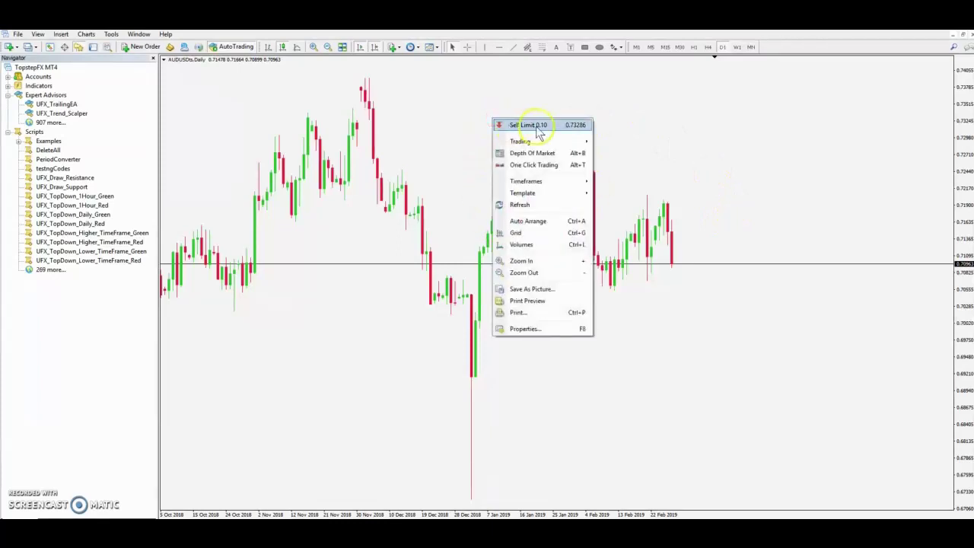
{"action": "mouse_move", "coordinate": [548, 192]}
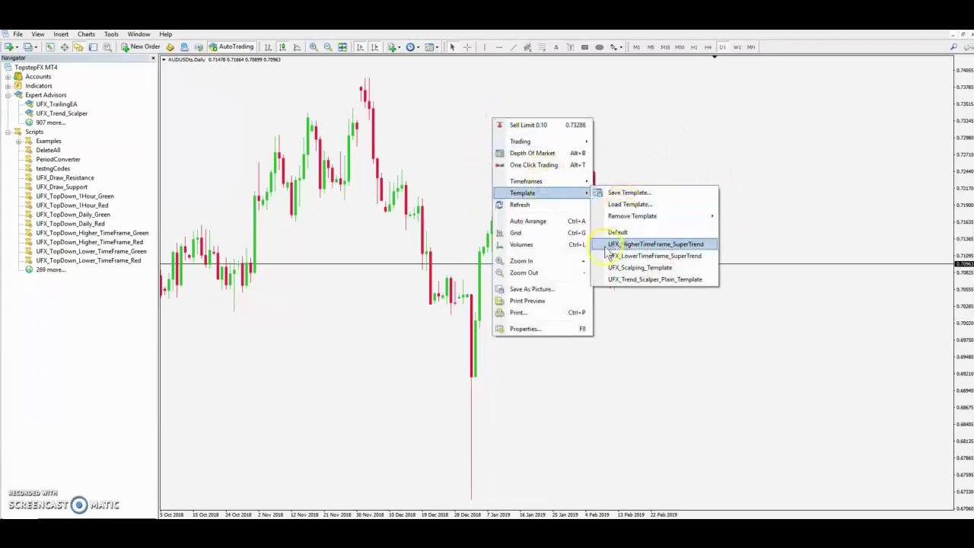
{"action": "left_click", "coordinate": [640, 267]}
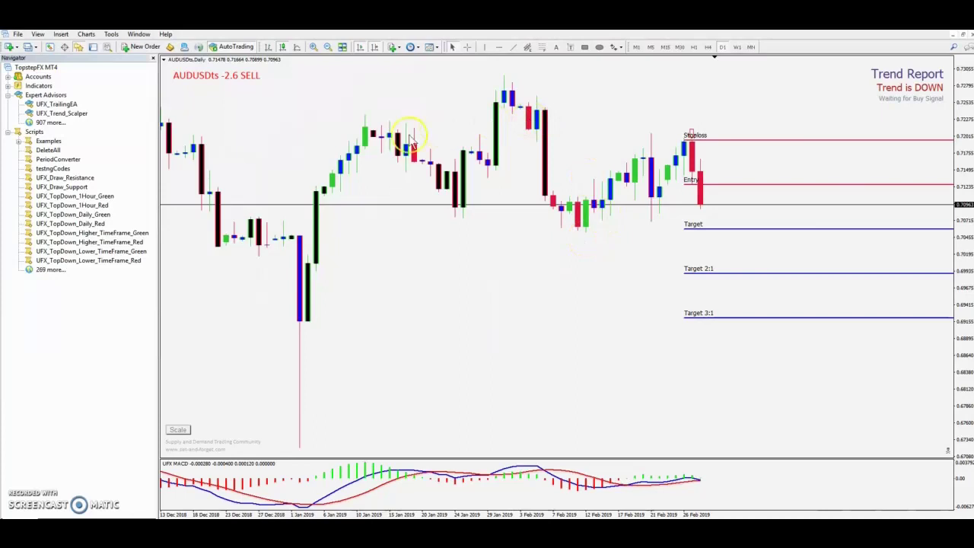
Step: Set the UFX_Trend_Report input Turn_Indicator_Off to true from the Indicators List
{"action": "right_click", "coordinate": [411, 101]}
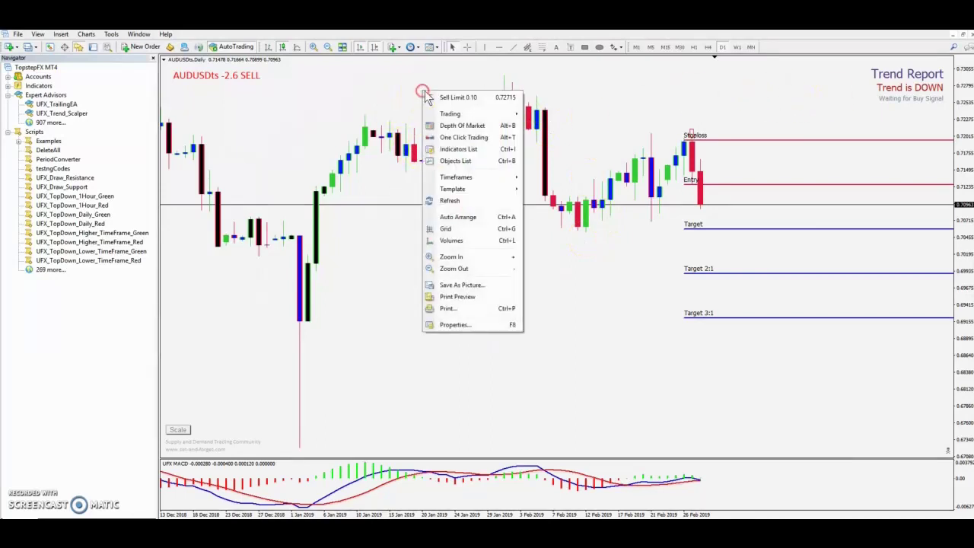
{"action": "left_click", "coordinate": [457, 149]}
{"action": "double_click", "coordinate": [397, 130]}
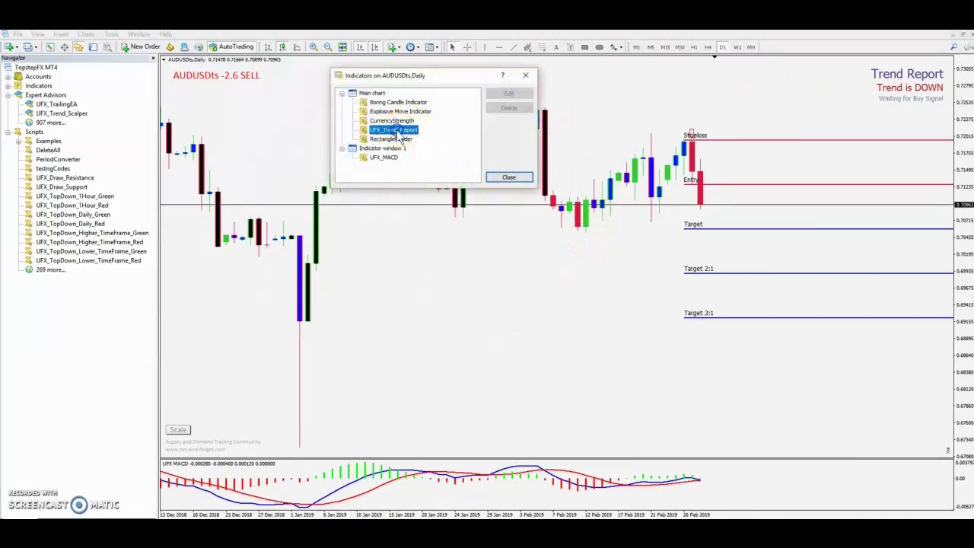
{"action": "left_click", "coordinate": [522, 151]}
{"action": "left_click", "coordinate": [522, 151]}
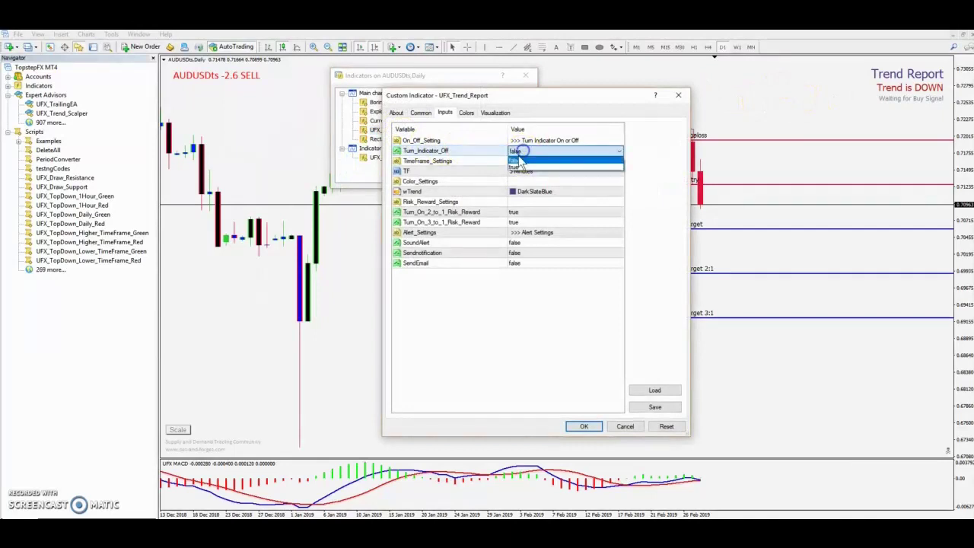
{"action": "left_click", "coordinate": [520, 161]}
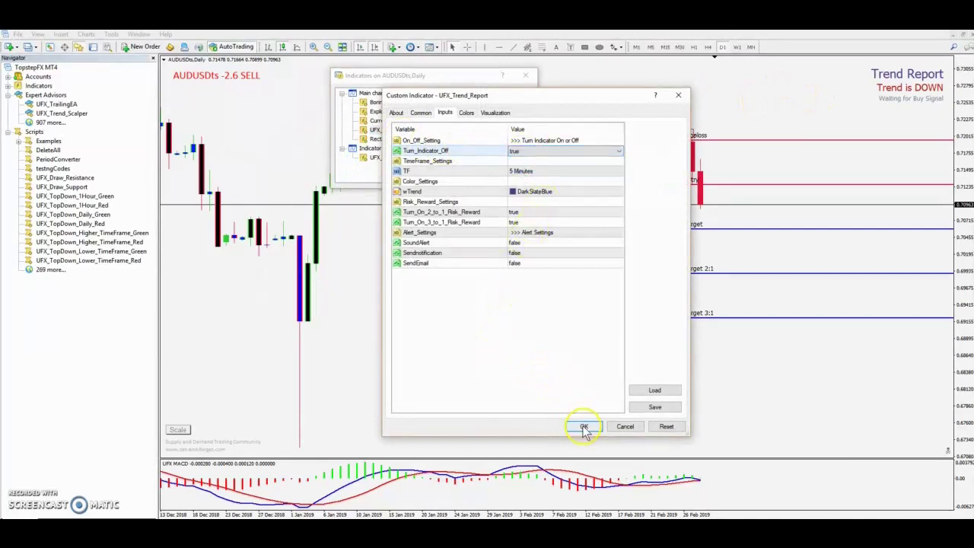
{"action": "left_click", "coordinate": [584, 426]}
{"action": "left_click", "coordinate": [505, 179]}
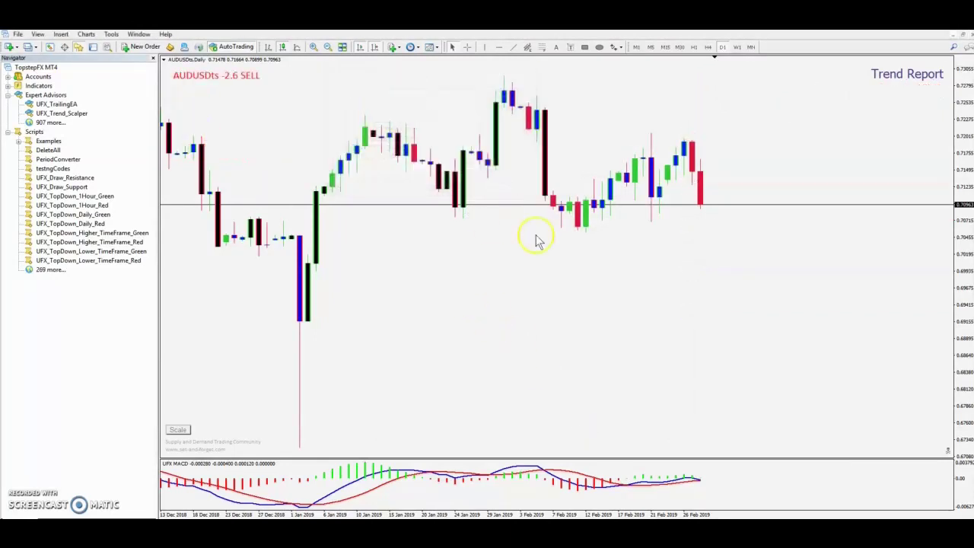
{"action": "middle_click", "coordinate": [692, 163]}
{"action": "left_click", "coordinate": [598, 114]}
{"action": "left_click", "coordinate": [468, 47]}
{"action": "left_click", "coordinate": [700, 186]}
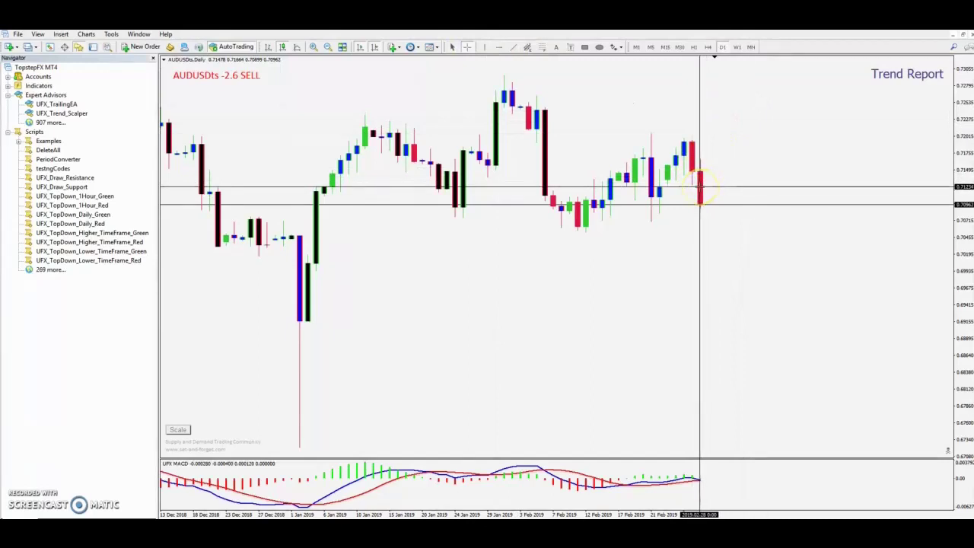
{"action": "left_click_drag", "start_coordinate": [700, 186], "coordinate": [694, 161]}
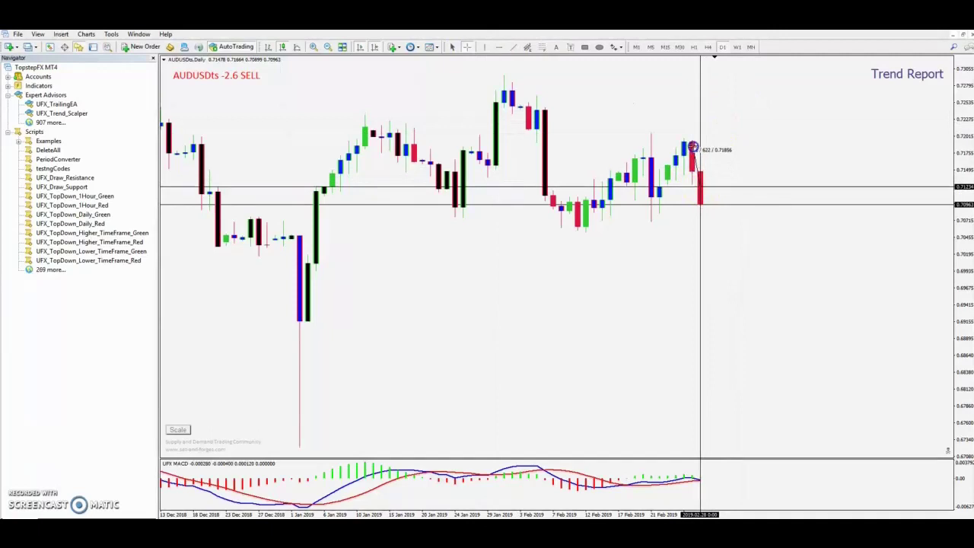
{"action": "left_click", "coordinate": [687, 192]}
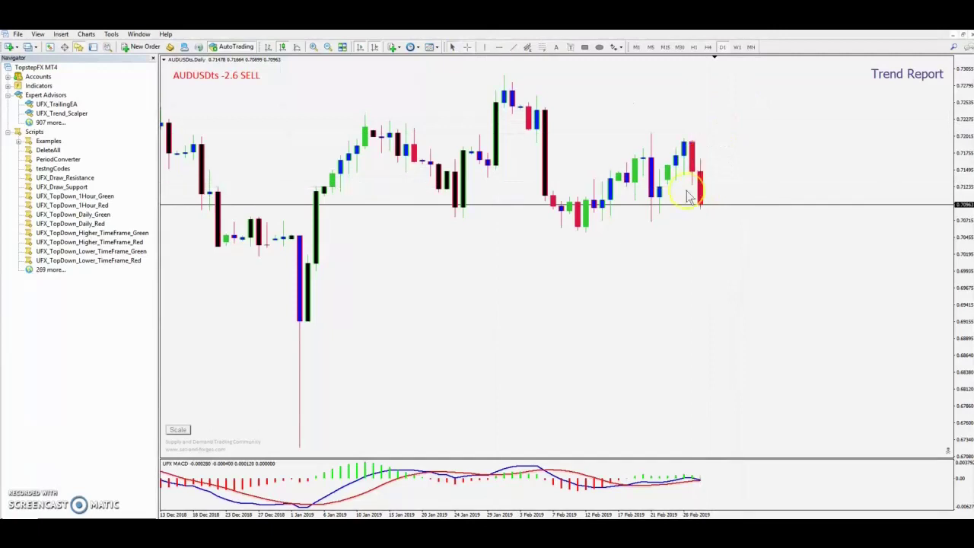
{"action": "scroll", "coordinate": [679, 240], "scroll_direction": "up", "scroll_amount": 1}
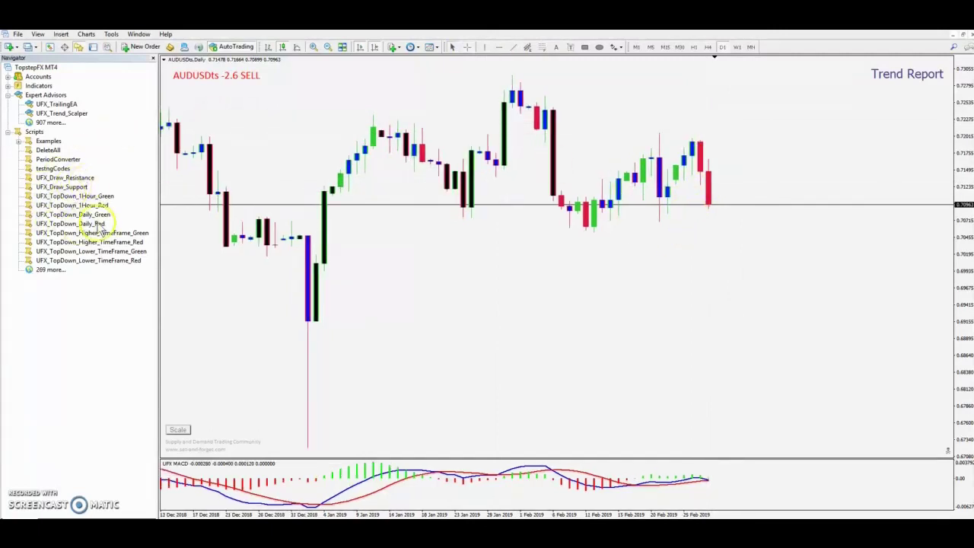
Step: Run the UFX_TopDown_Higher_TimeFrame_Red script on the daily chart with its default inputs
{"action": "left_click", "coordinate": [134, 251]}
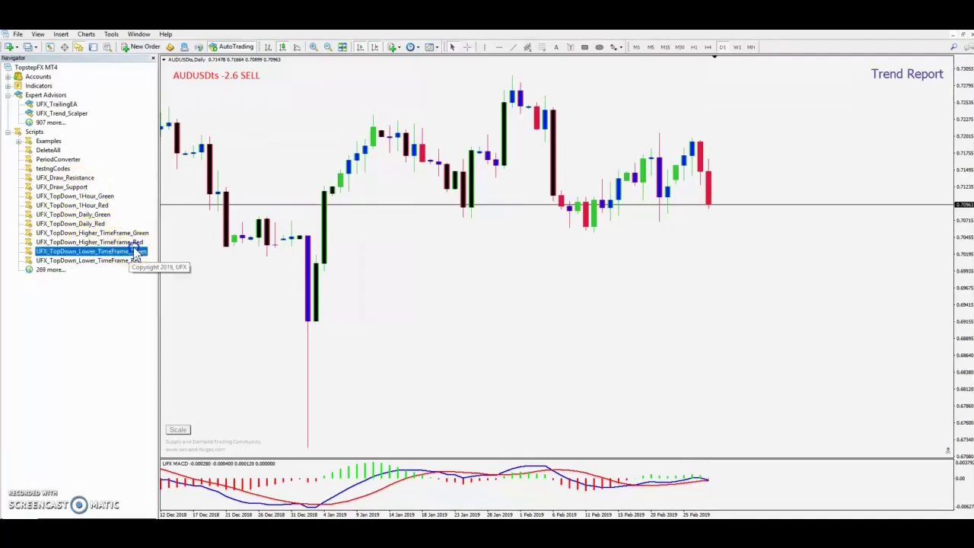
{"action": "left_click_drag", "start_coordinate": [135, 242], "coordinate": [685, 181]}
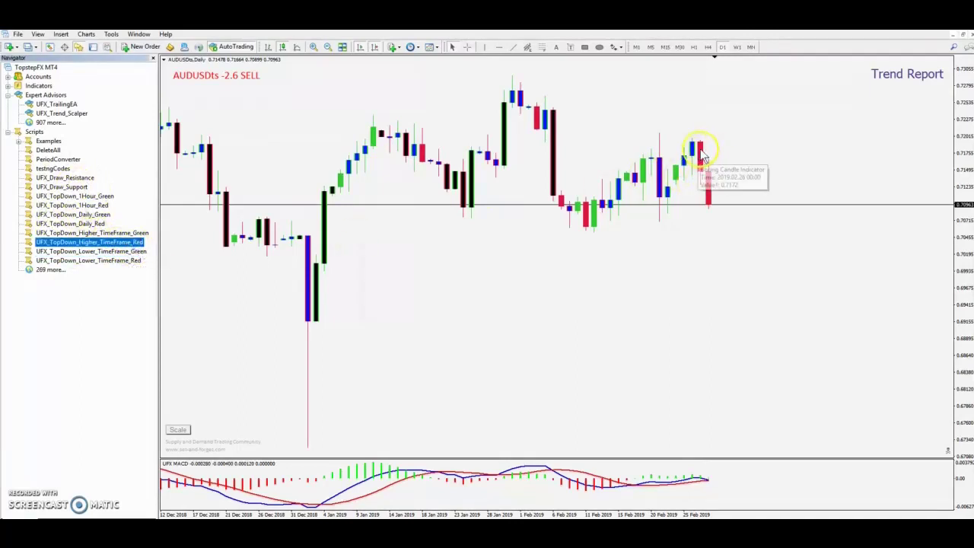
{"action": "left_click", "coordinate": [96, 242]}
{"action": "left_click_drag", "start_coordinate": [110, 250], "coordinate": [194, 236]}
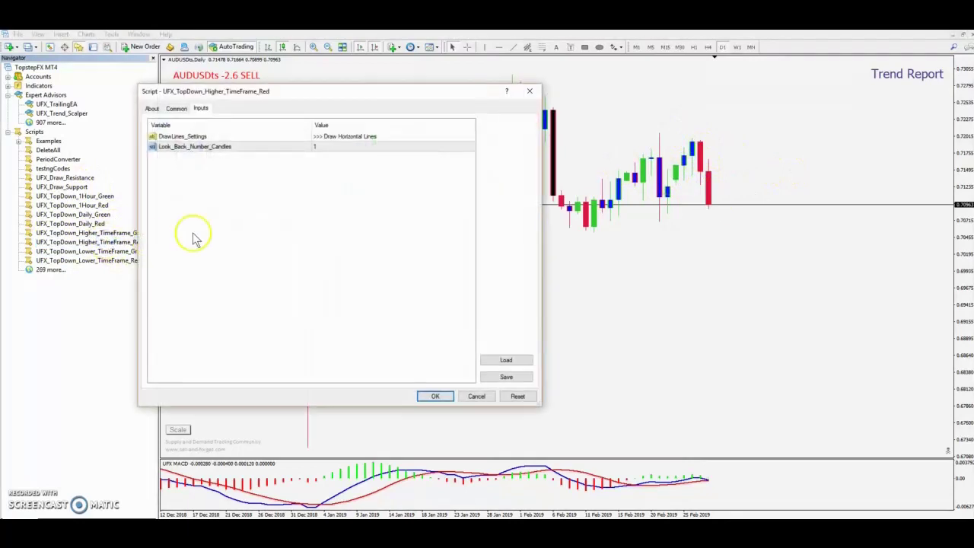
{"action": "left_click_drag", "start_coordinate": [352, 101], "coordinate": [465, 78]}
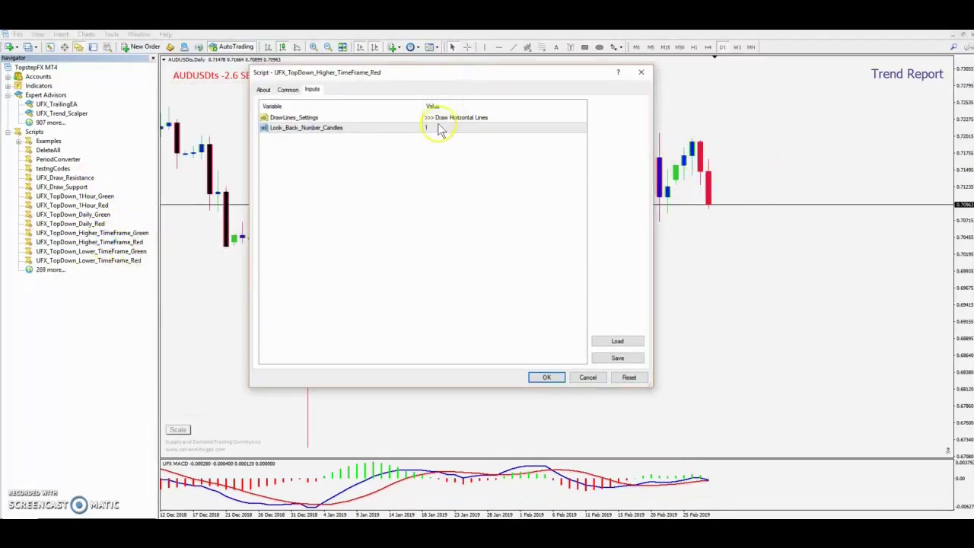
{"action": "left_click", "coordinate": [545, 376]}
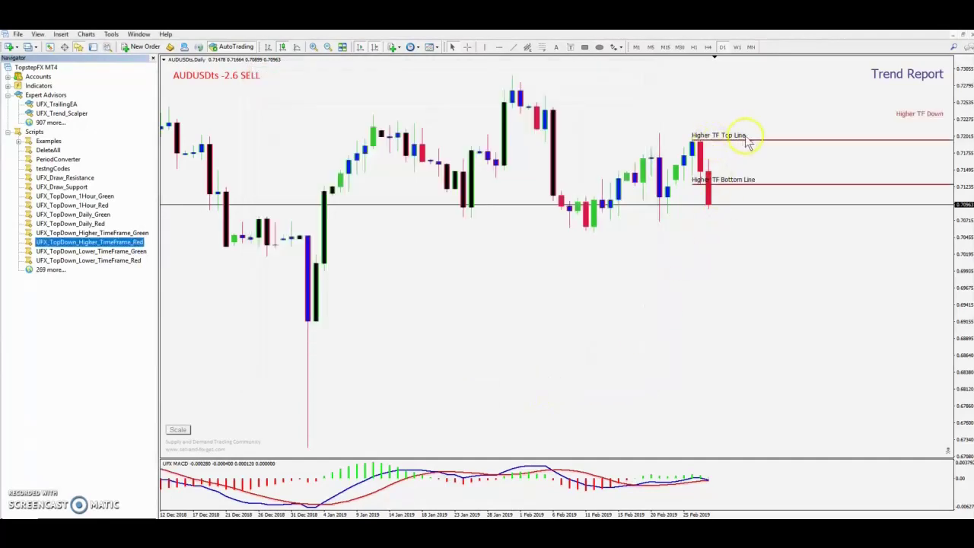
{"action": "scroll", "coordinate": [748, 186], "scroll_direction": "down", "scroll_amount": 1}
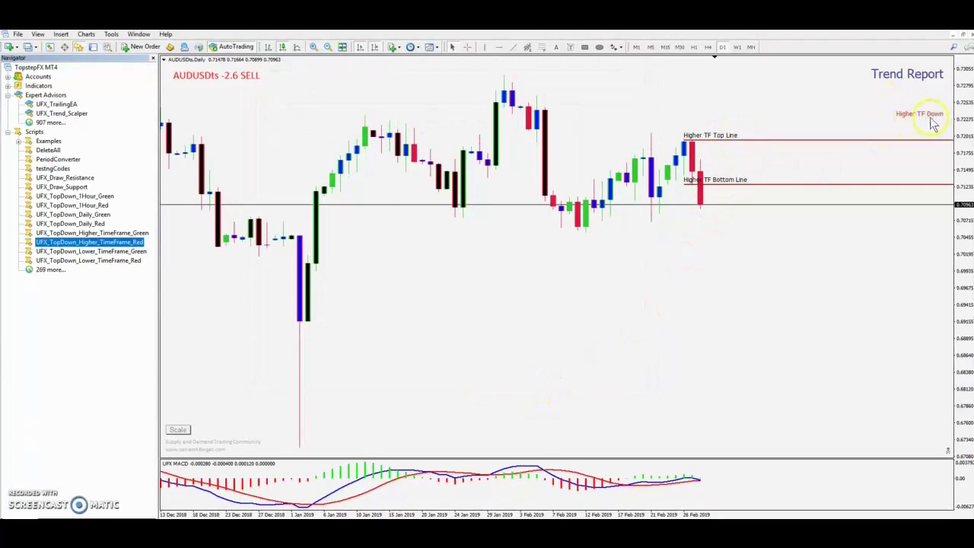
Step: Switch to H1 and measure from the last candle up to the black candle with the crosshair
{"action": "left_click", "coordinate": [693, 47]}
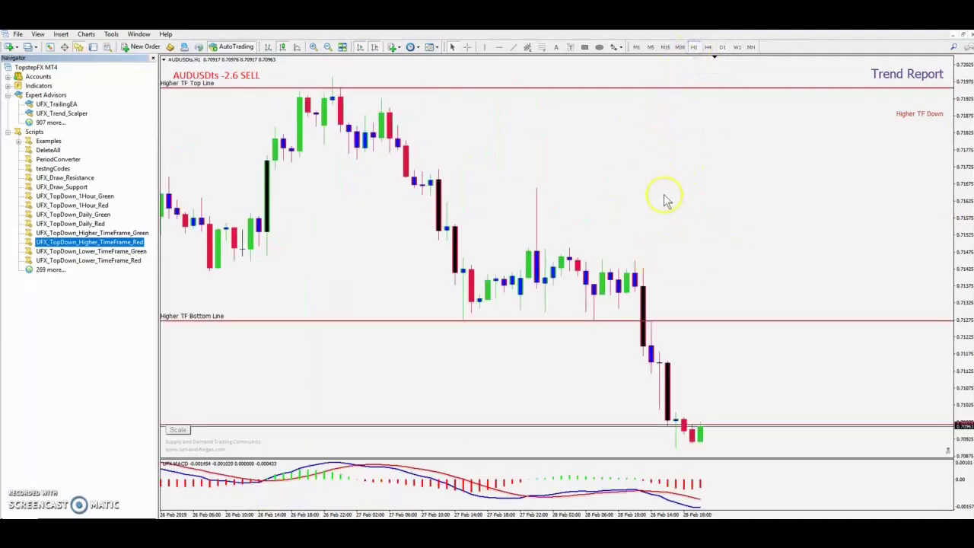
{"action": "left_click", "coordinate": [848, 145]}
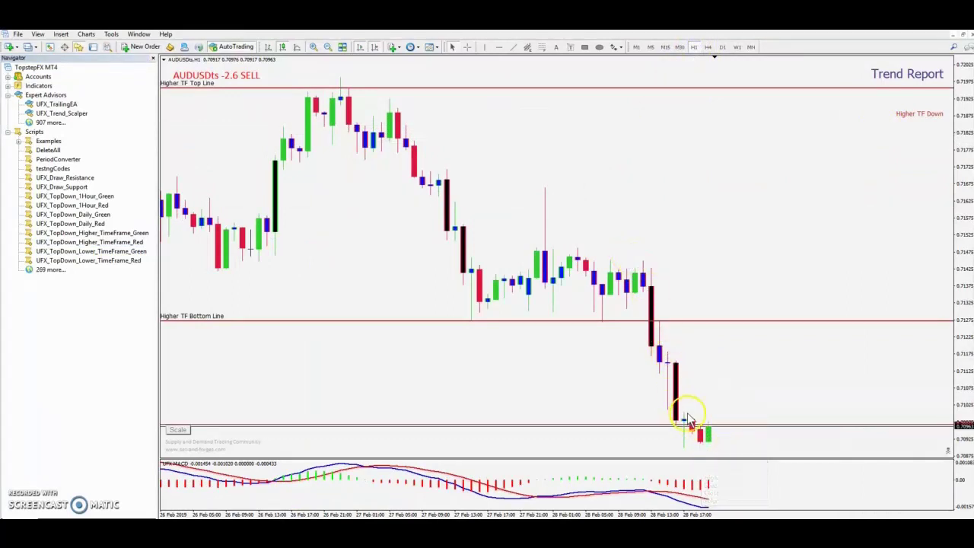
{"action": "middle_click", "coordinate": [651, 286]}
{"action": "left_click", "coordinate": [651, 292]}
{"action": "left_click", "coordinate": [466, 47]}
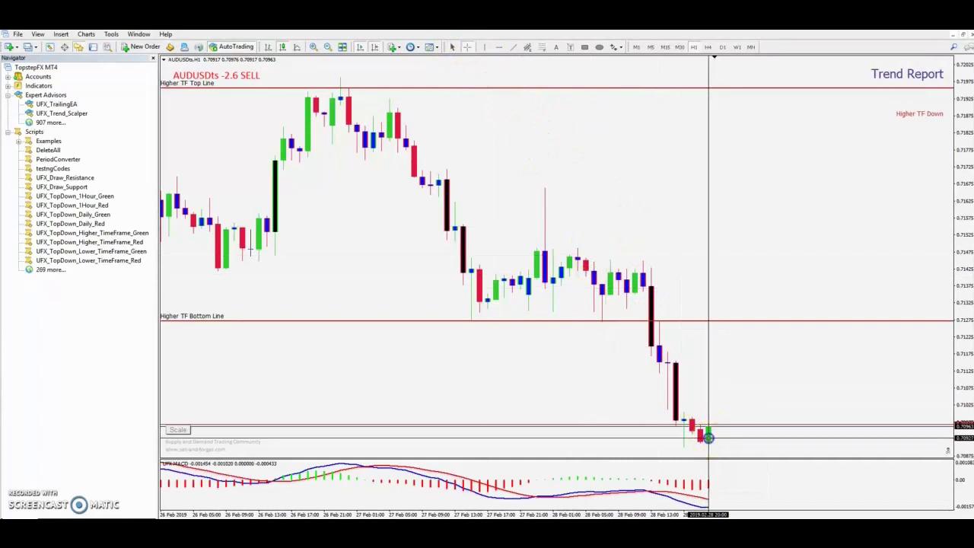
{"action": "left_click_drag", "start_coordinate": [696, 416], "coordinate": [645, 295]}
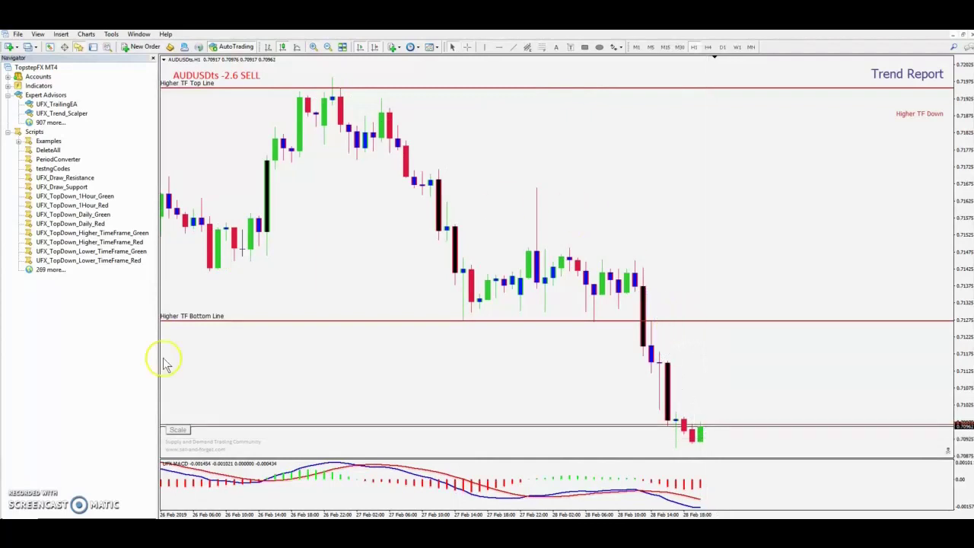
Step: Run UFX_TopDown_Lower_TimeFrame_Red with Look_Back_Number_Candles 8 to draw the lower-timeframe lines
{"action": "left_click", "coordinate": [120, 265]}
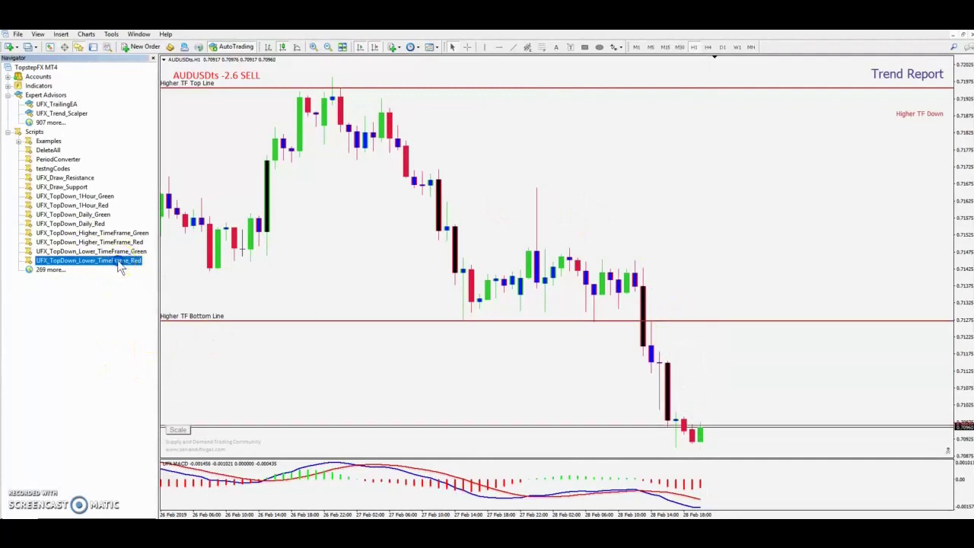
{"action": "double_click", "coordinate": [119, 265]}
{"action": "left_click", "coordinate": [429, 128]}
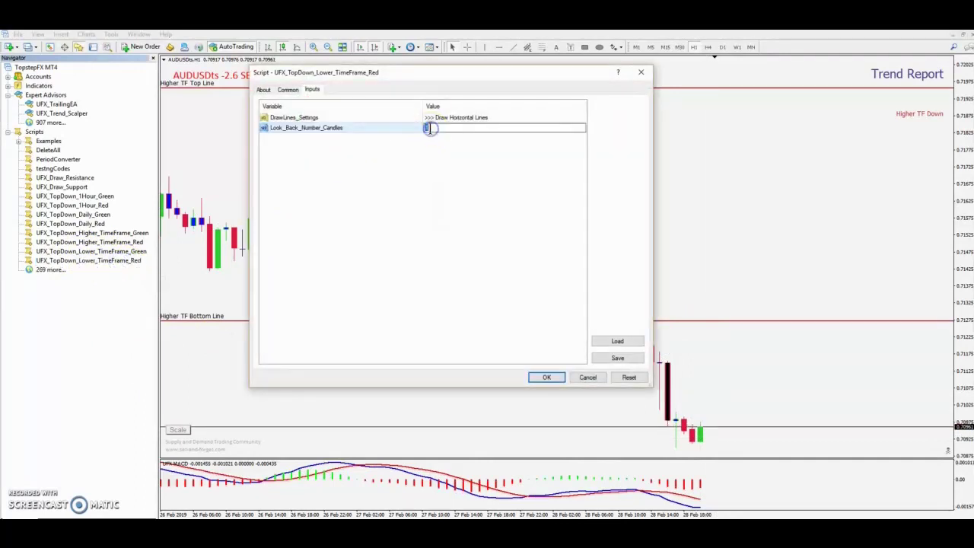
{"action": "left_click", "coordinate": [463, 161]}
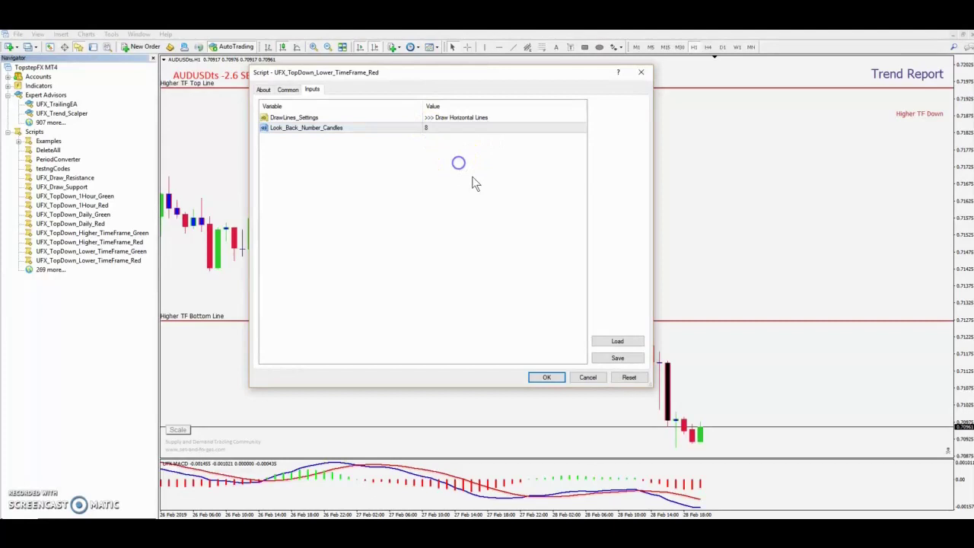
{"action": "left_click", "coordinate": [549, 378]}
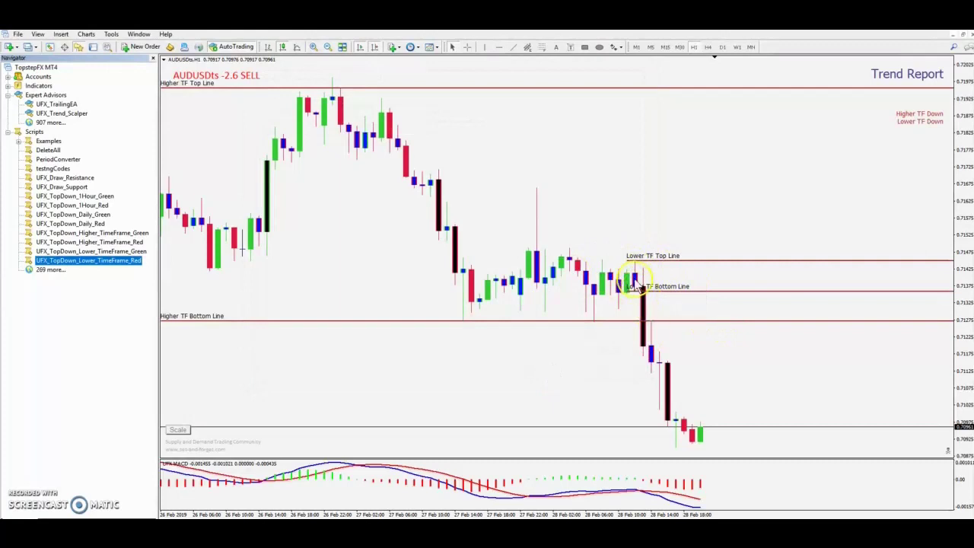
Step: Rerun UFX_TopDown_Lower_TimeFrame_Red with a 7-candle look-back to redraw the lines
{"action": "double_click", "coordinate": [108, 261]}
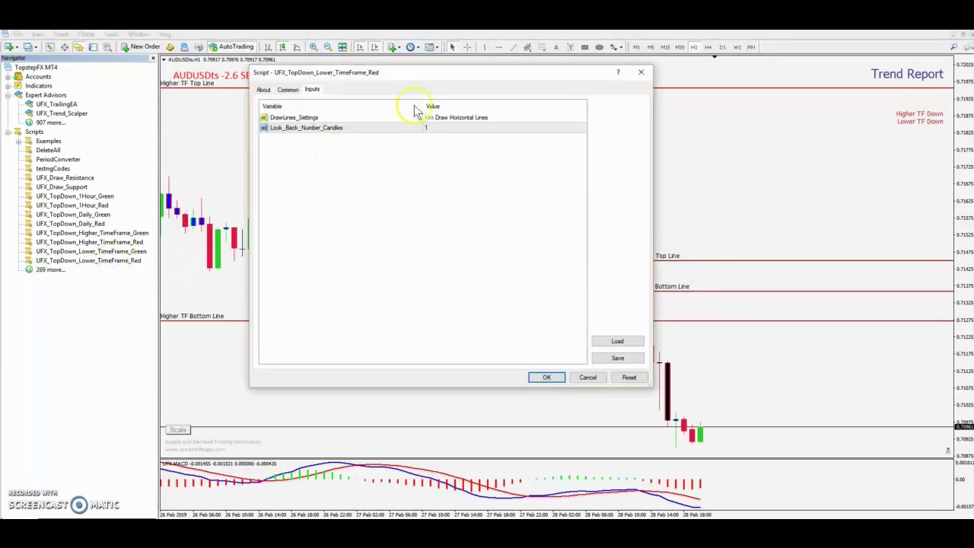
{"action": "left_click_drag", "start_coordinate": [444, 79], "coordinate": [354, 72]}
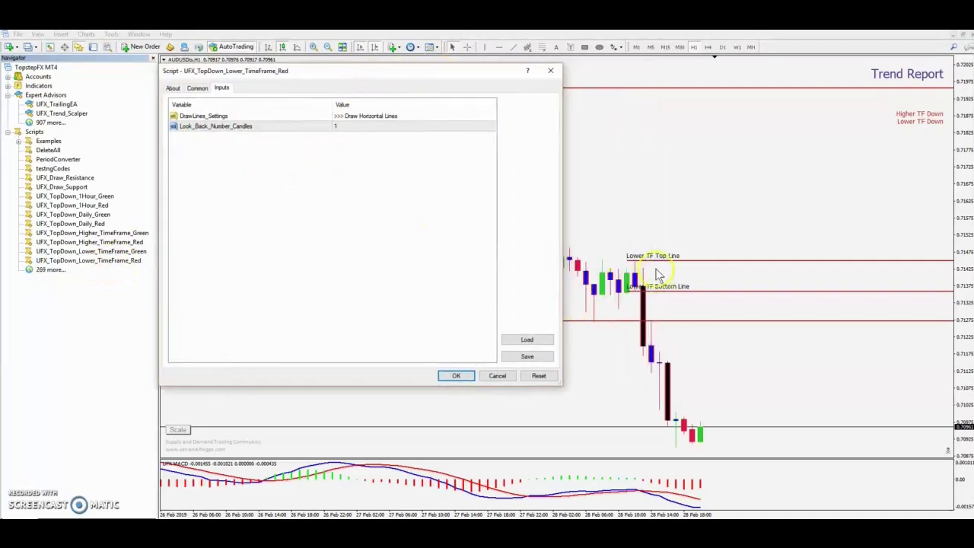
{"action": "double_click", "coordinate": [346, 126]}
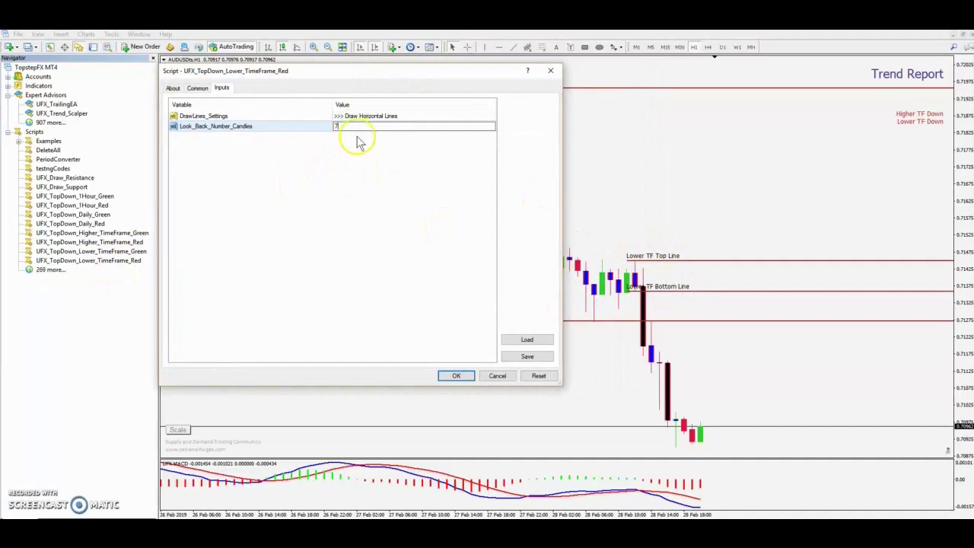
{"action": "left_click", "coordinate": [454, 376]}
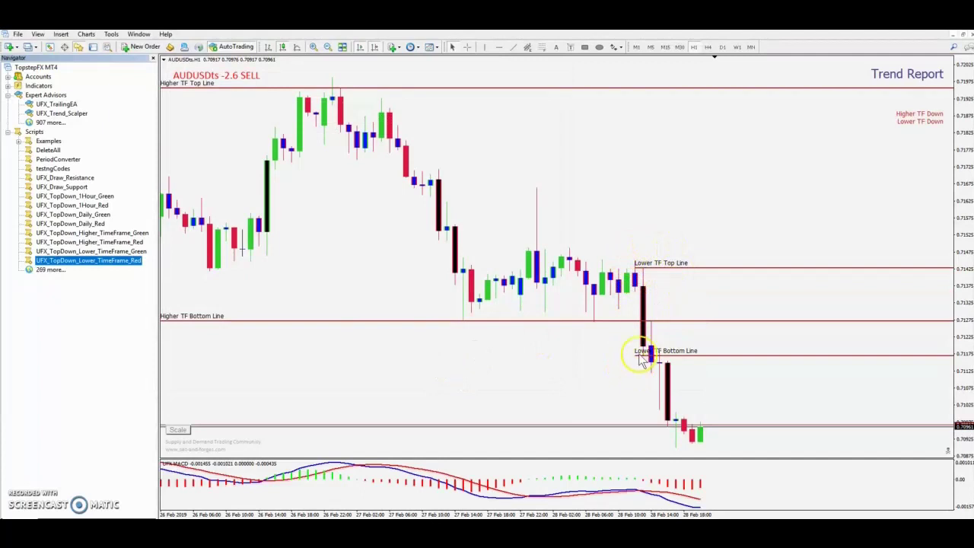
{"action": "left_click", "coordinate": [694, 192]}
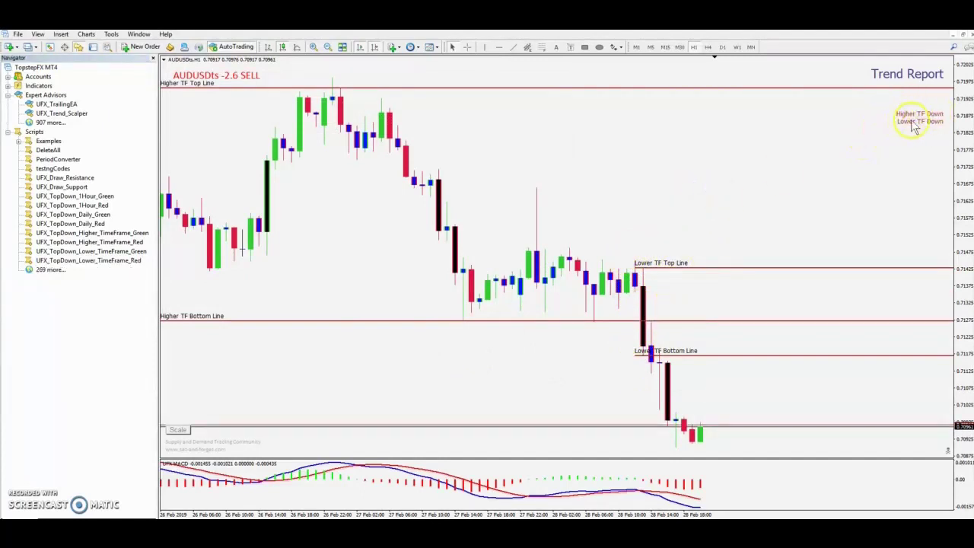
{"action": "mouse_move", "coordinate": [701, 436]}
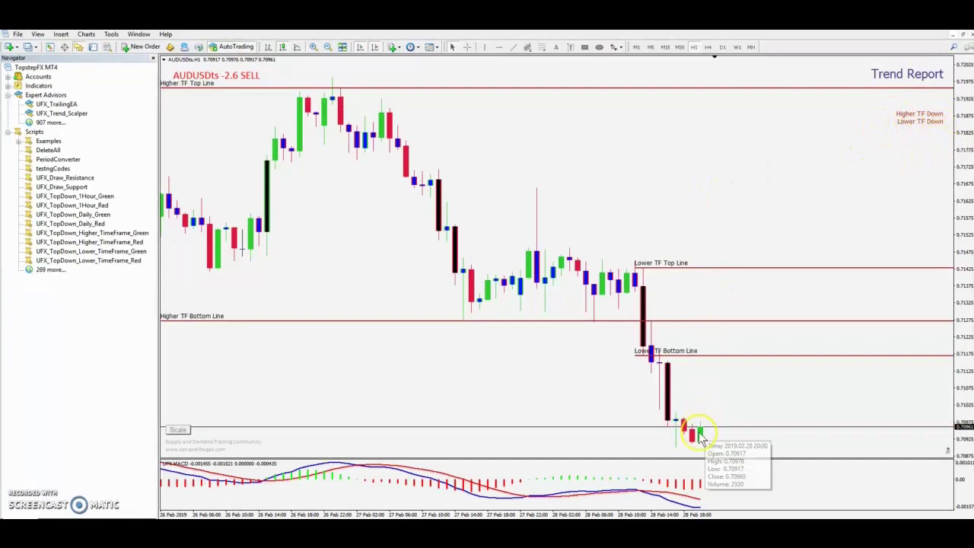
Step: Switch to M5 and set UFX_Trend_Report's Turn_Indicator_Off back to false
{"action": "left_click", "coordinate": [650, 47]}
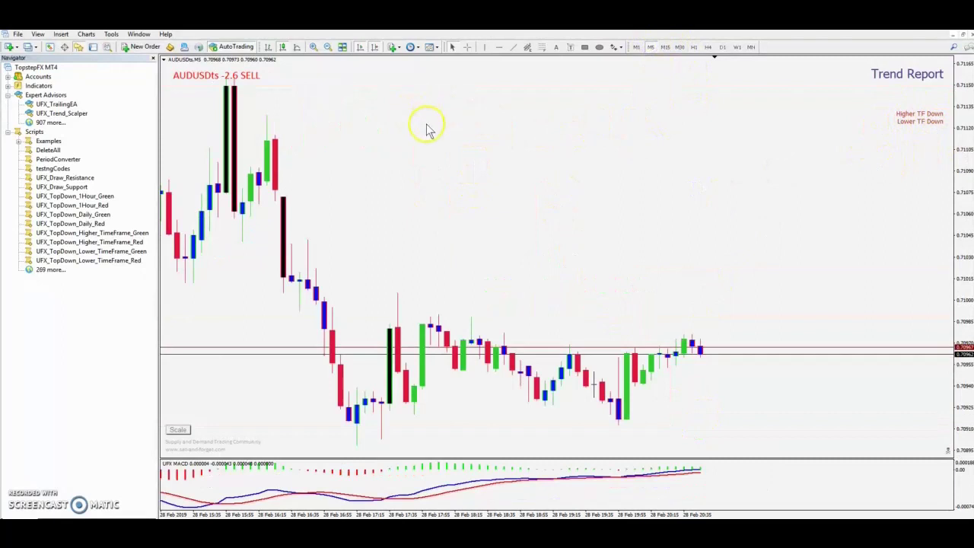
{"action": "right_click", "coordinate": [425, 119]}
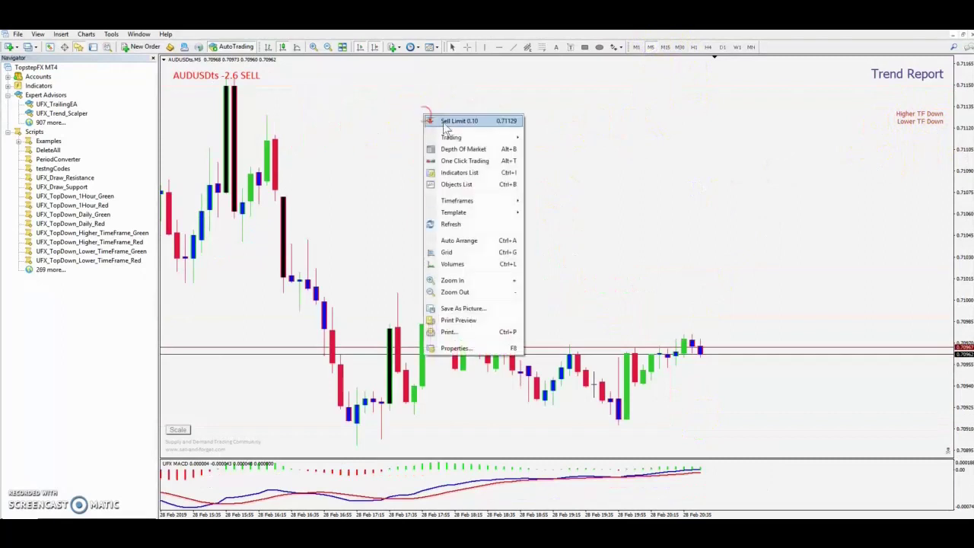
{"action": "left_click", "coordinate": [462, 172]}
{"action": "double_click", "coordinate": [395, 129]}
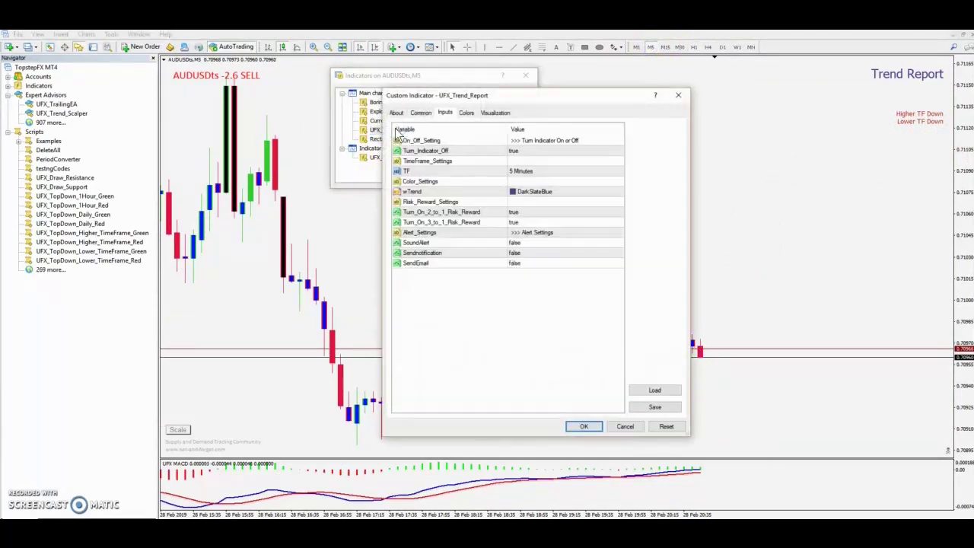
{"action": "left_click", "coordinate": [533, 156]}
{"action": "left_click", "coordinate": [526, 156]}
{"action": "left_click", "coordinate": [521, 162]}
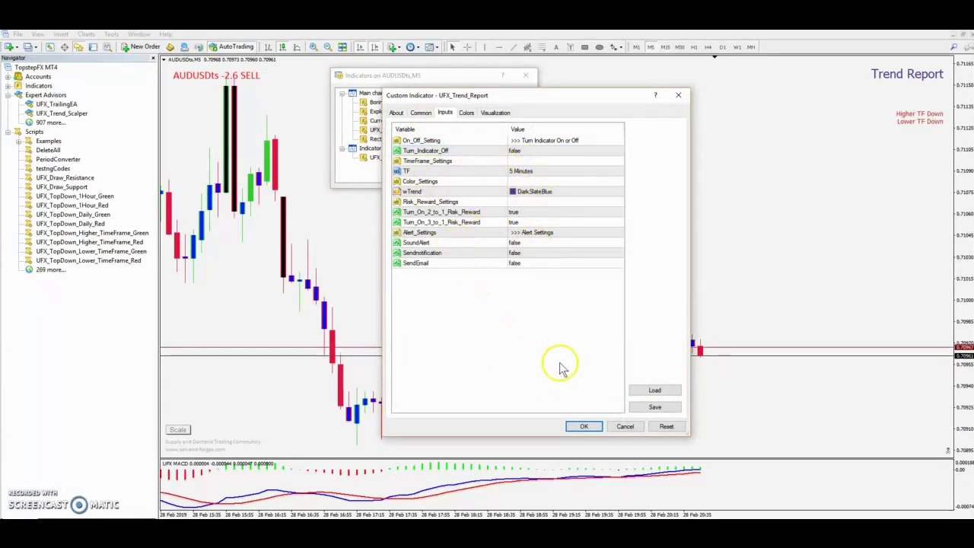
{"action": "left_click", "coordinate": [583, 426]}
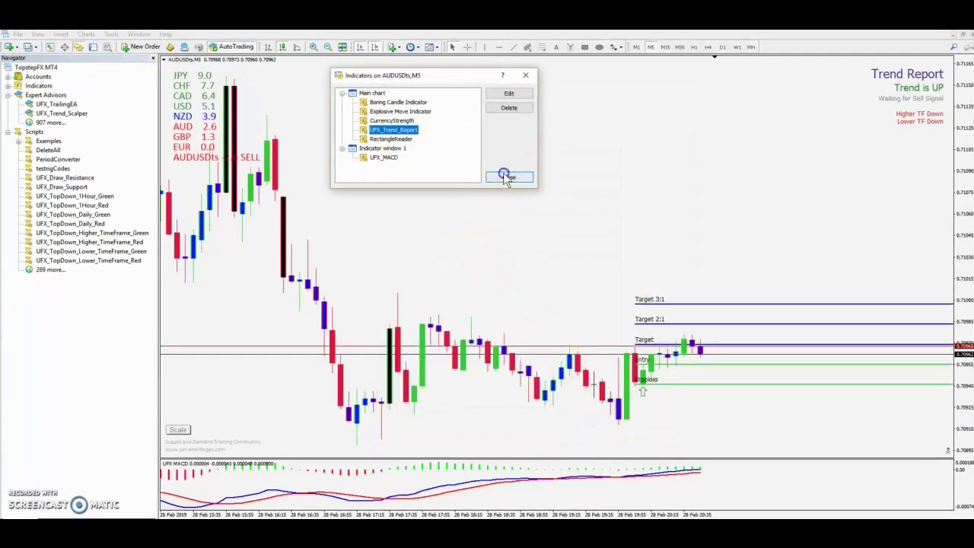
{"action": "left_click", "coordinate": [508, 177]}
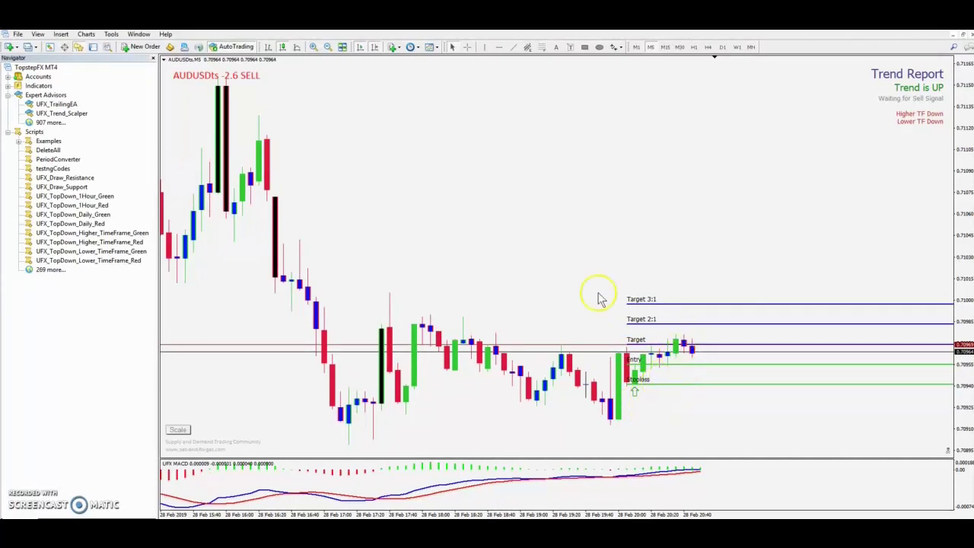
Step: Inspect candle prices and times on the M5 chart with the crosshair
{"action": "middle_click", "coordinate": [570, 380]}
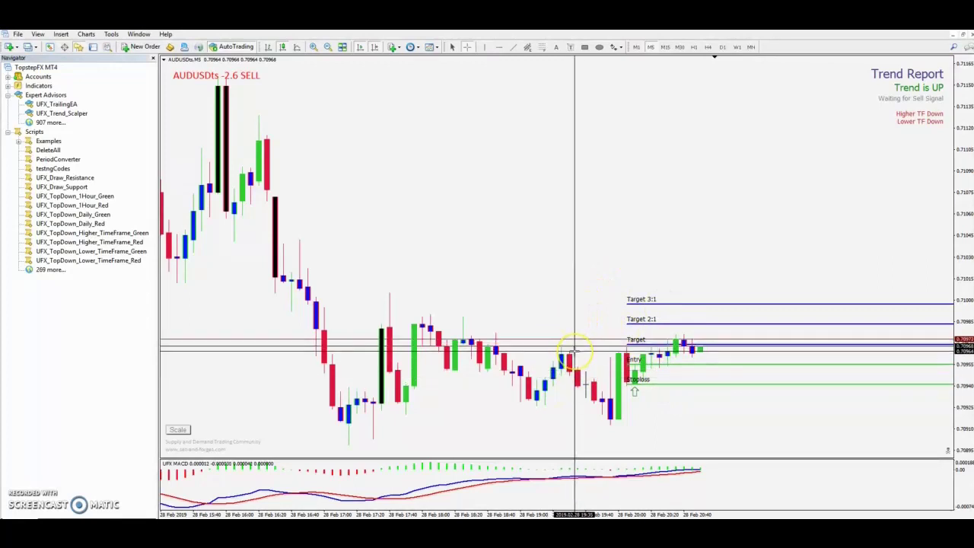
{"action": "left_click", "coordinate": [504, 353]}
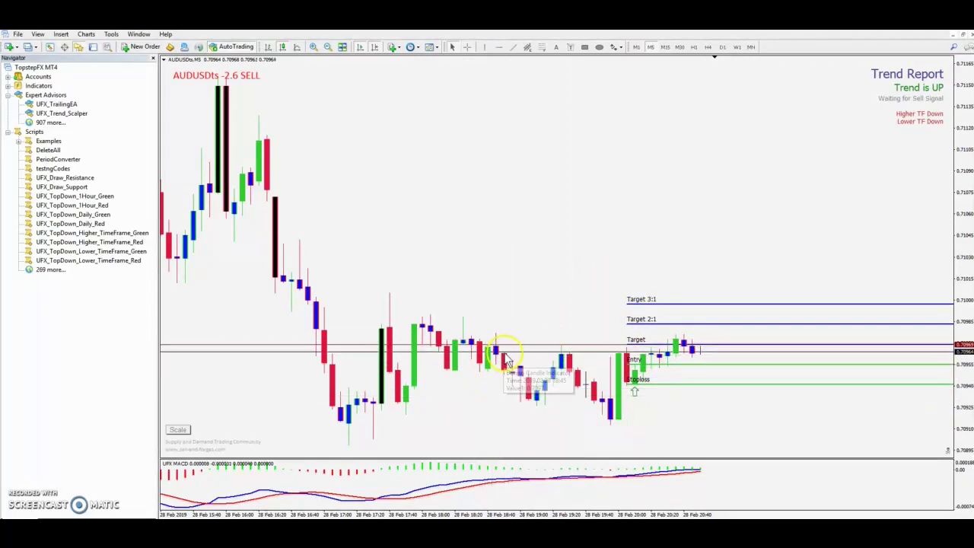
{"action": "left_click", "coordinate": [508, 369]}
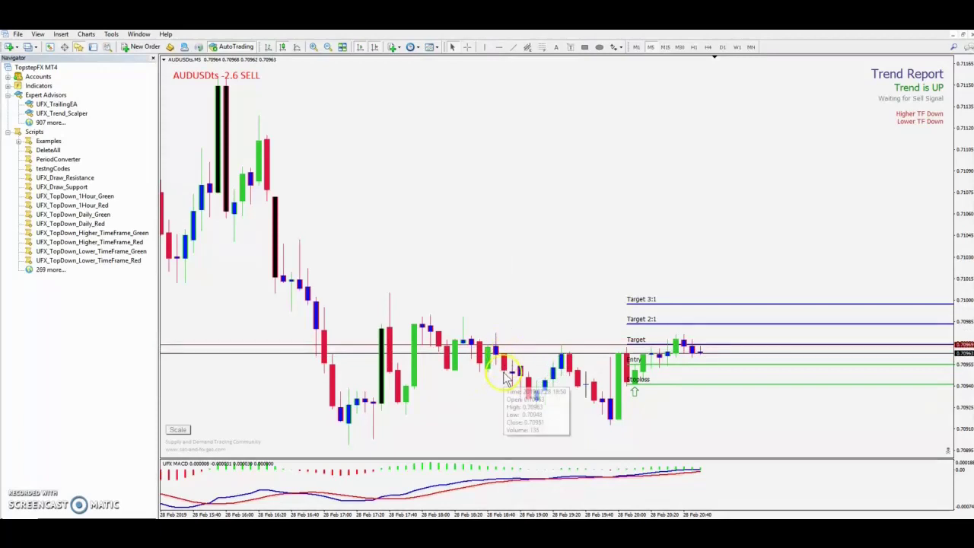
{"action": "middle_click", "coordinate": [509, 371]}
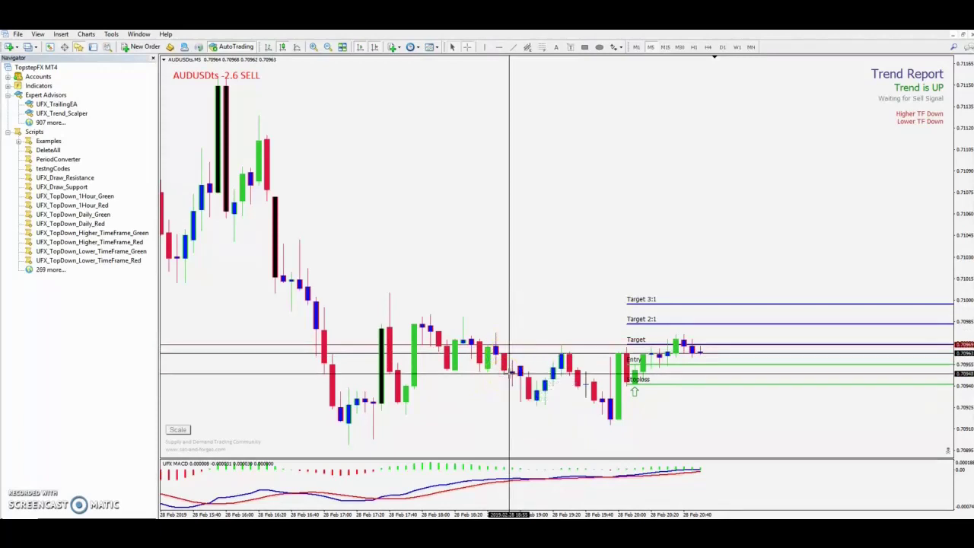
{"action": "middle_click", "coordinate": [506, 373]}
{"action": "left_click", "coordinate": [494, 419]}
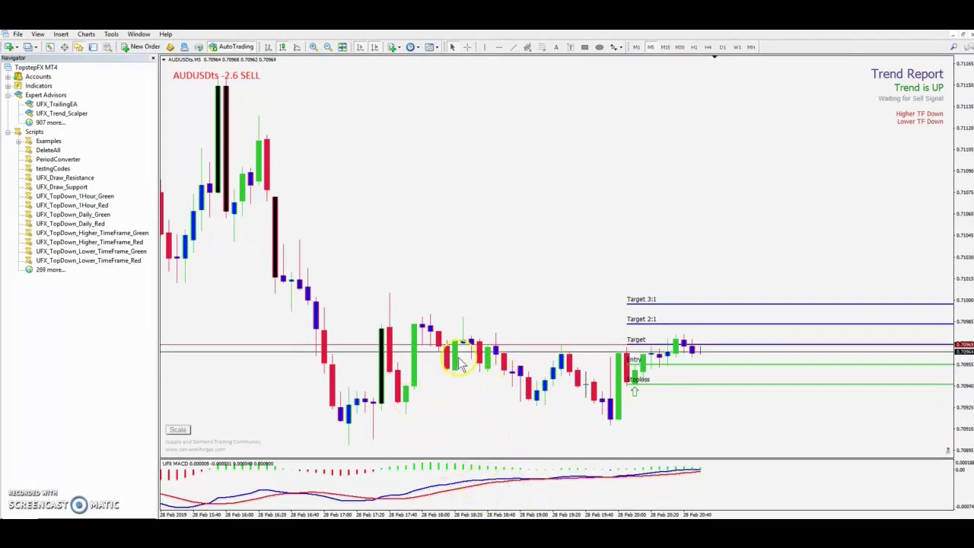
{"action": "middle_click", "coordinate": [280, 230]}
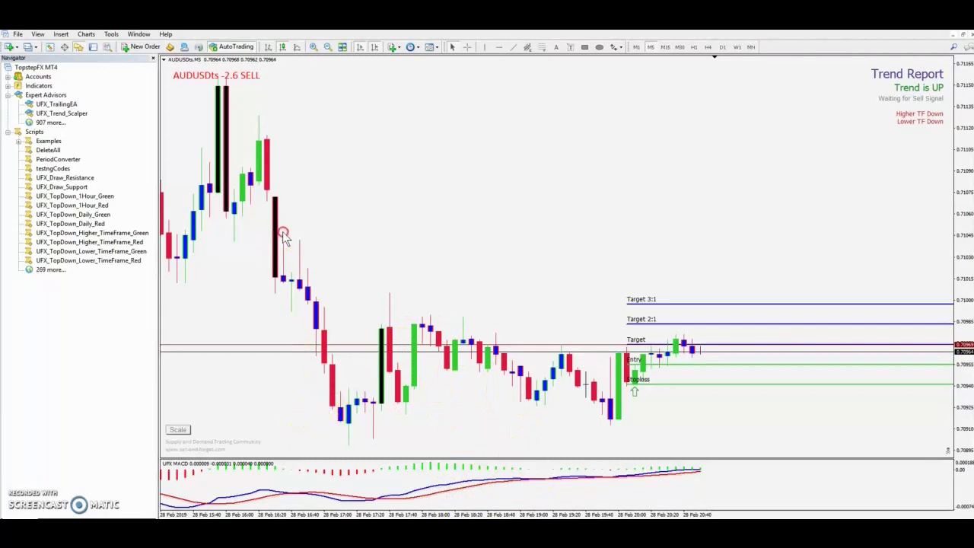
Step: Check price and UFX MACD values with the crosshair, then jump to the latest M5 bars
{"action": "left_click", "coordinate": [268, 213]}
{"action": "left_click_drag", "start_coordinate": [268, 213], "coordinate": [319, 258]}
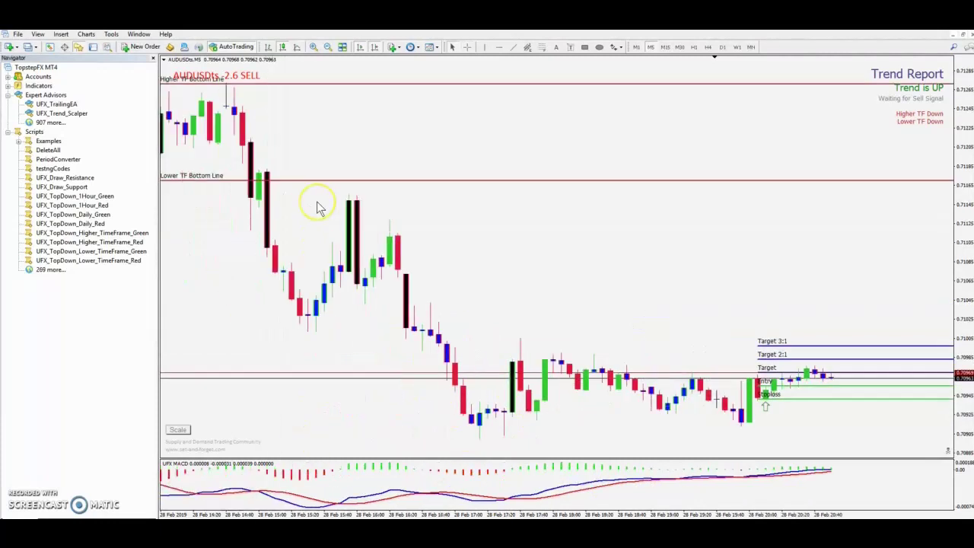
{"action": "scroll", "coordinate": [378, 76], "scroll_direction": "up", "scroll_amount": 1}
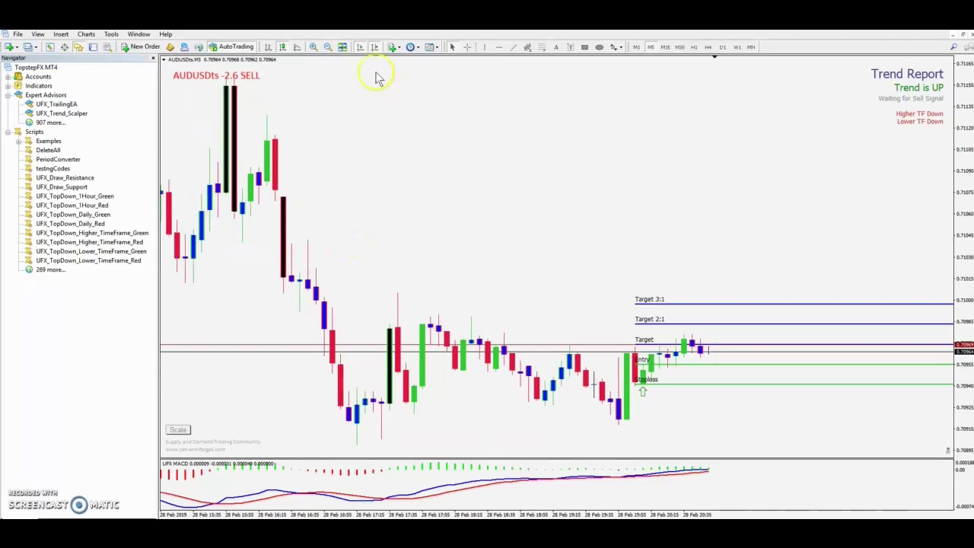
{"action": "scroll", "coordinate": [381, 130], "scroll_direction": "up", "scroll_amount": 5}
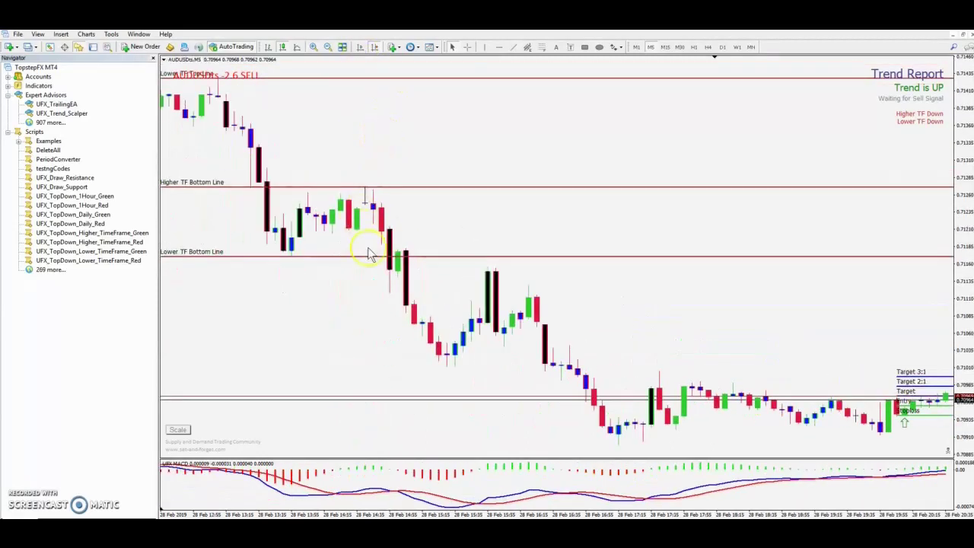
{"action": "middle_click", "coordinate": [367, 357]}
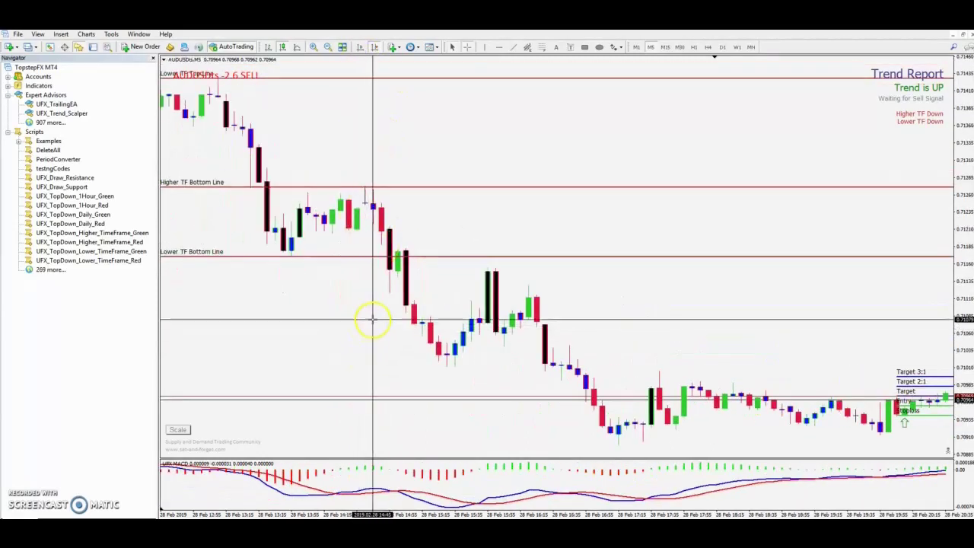
{"action": "left_click", "coordinate": [385, 242]}
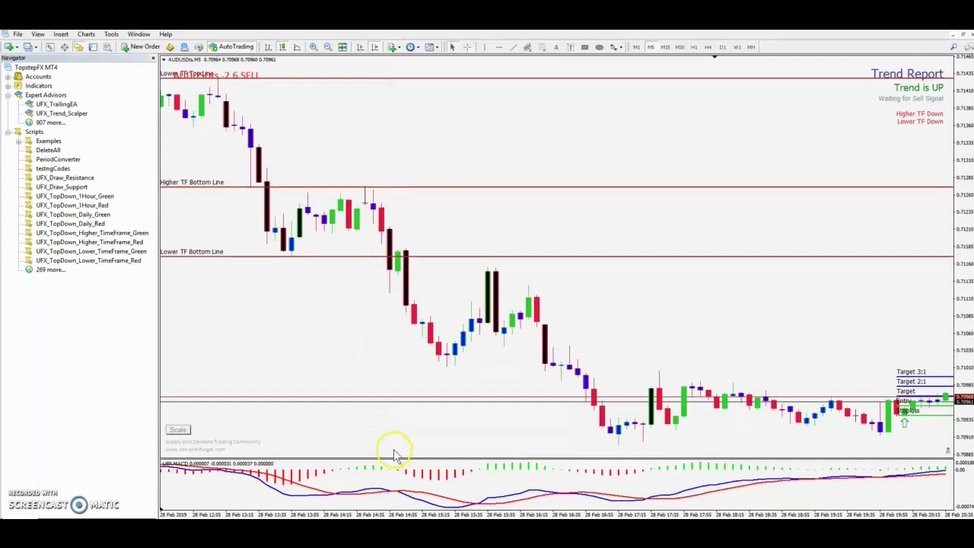
{"action": "middle_click", "coordinate": [394, 479]}
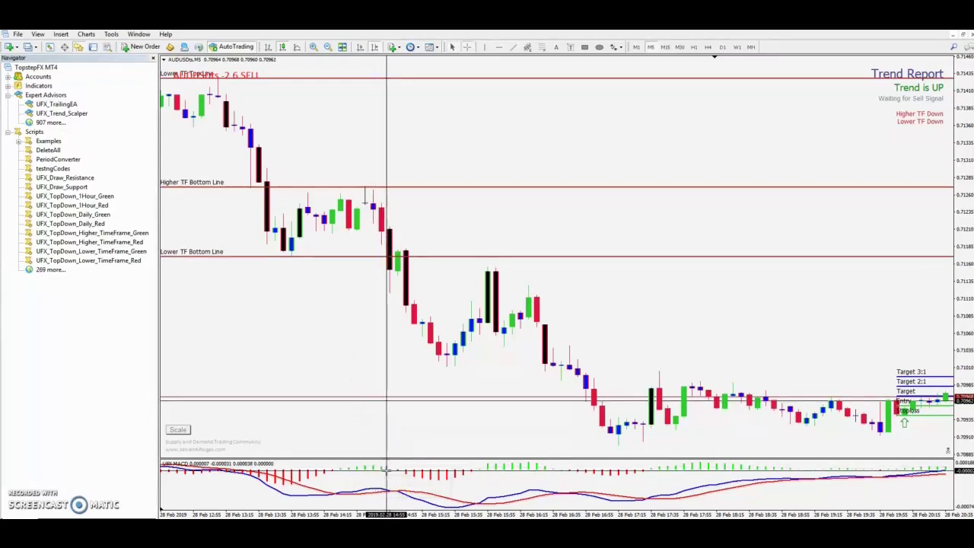
{"action": "left_click", "coordinate": [388, 471]}
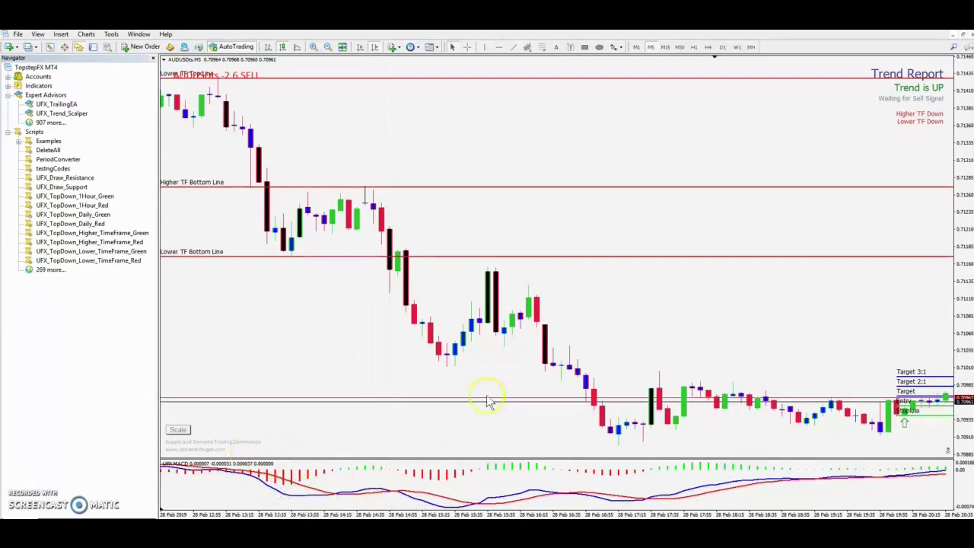
{"action": "key", "text": "End"}
{"action": "left_click", "coordinate": [598, 243]}
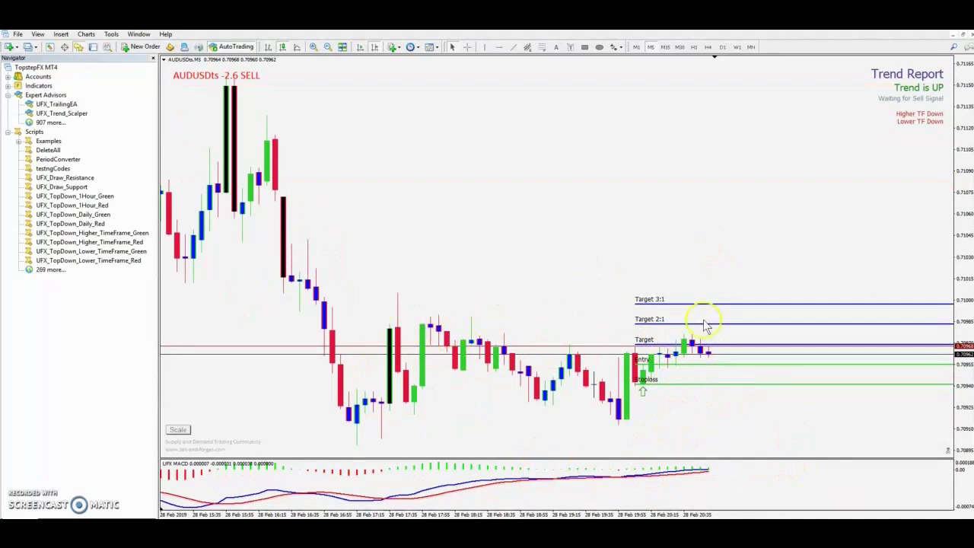
Step: Switch to H1 and set UFX_Trend_Report's Turn_Indicator_Off to true
{"action": "left_click", "coordinate": [695, 47]}
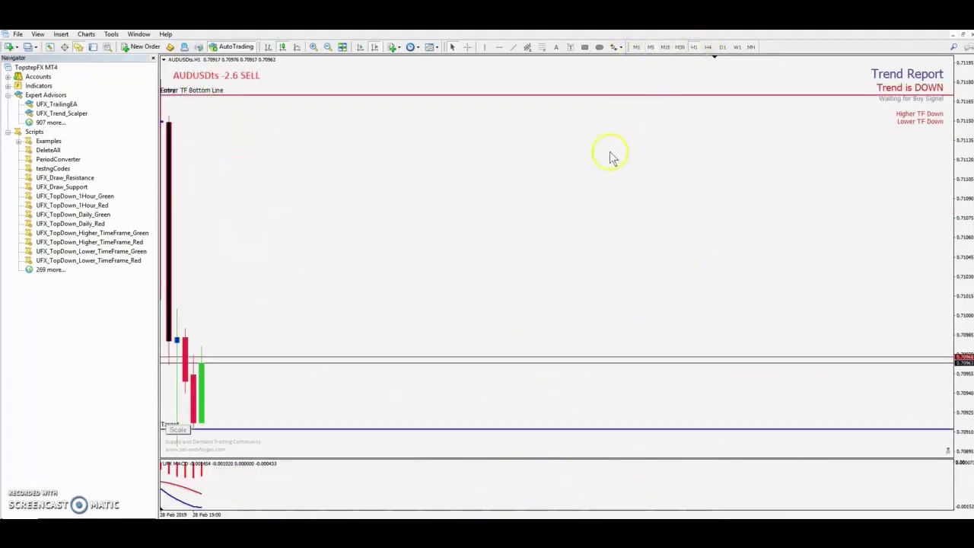
{"action": "right_click", "coordinate": [595, 128]}
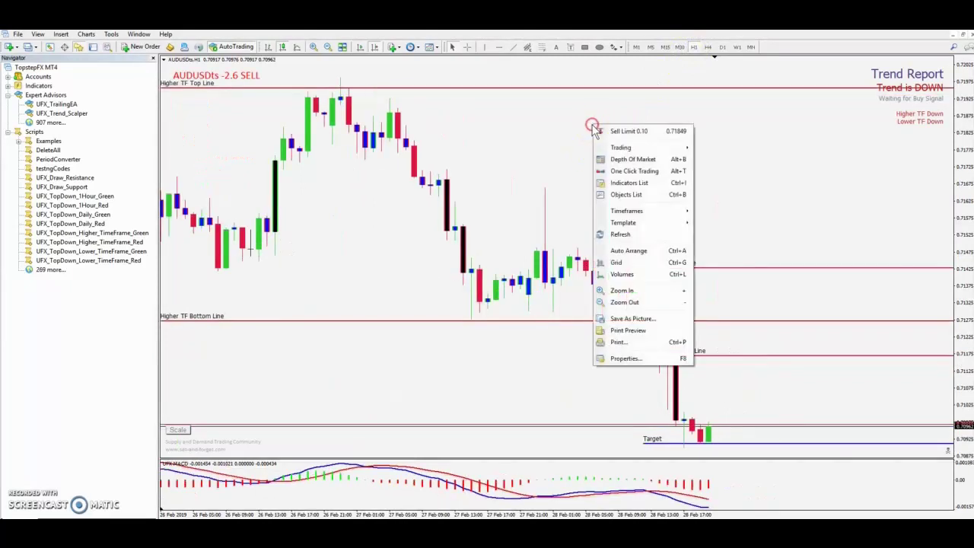
{"action": "left_click", "coordinate": [625, 187]}
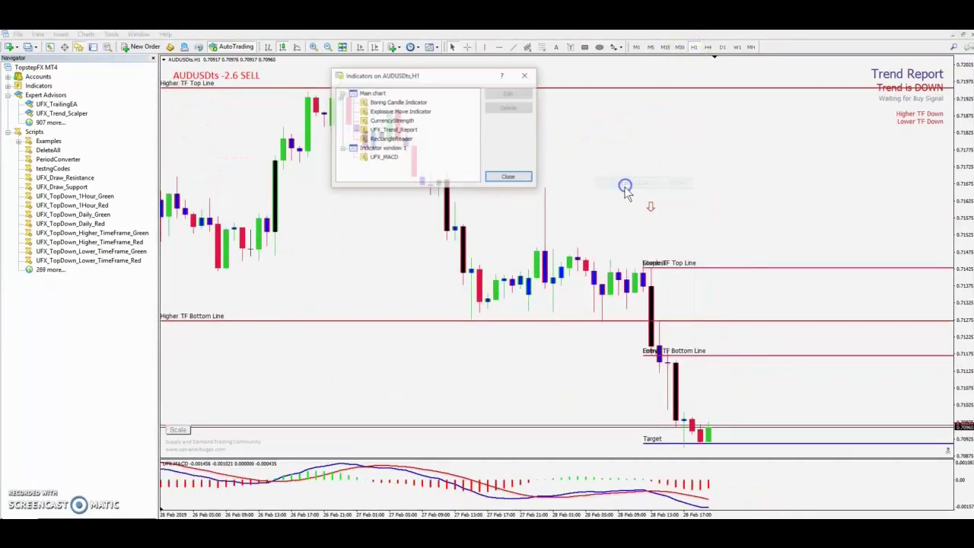
{"action": "double_click", "coordinate": [403, 130]}
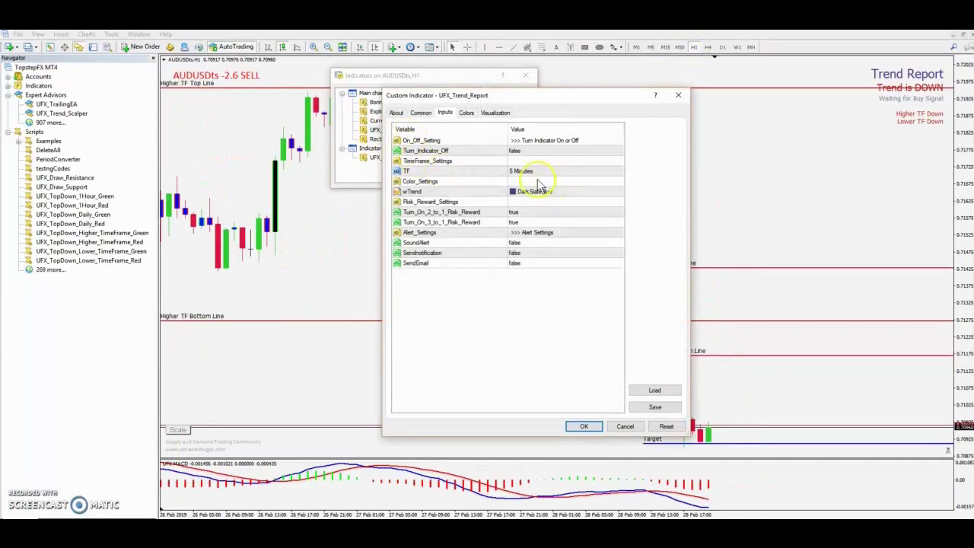
{"action": "left_click", "coordinate": [541, 150]}
{"action": "left_click", "coordinate": [541, 151]}
{"action": "left_click", "coordinate": [525, 161]}
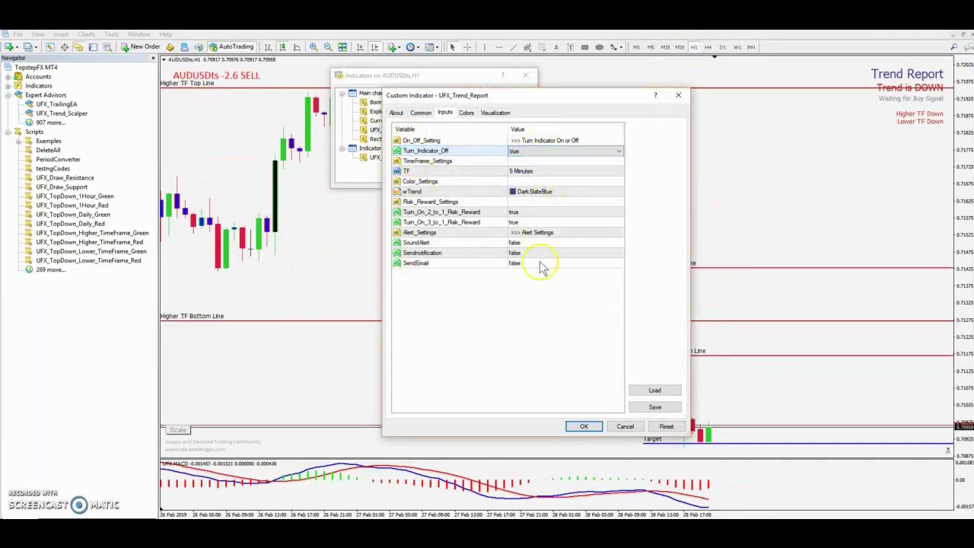
{"action": "left_click", "coordinate": [584, 426]}
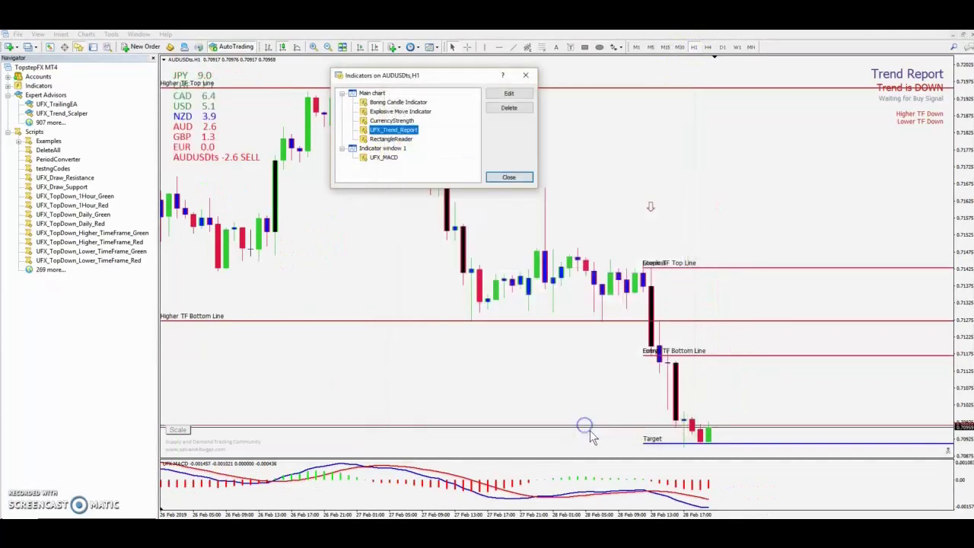
{"action": "left_click", "coordinate": [521, 184]}
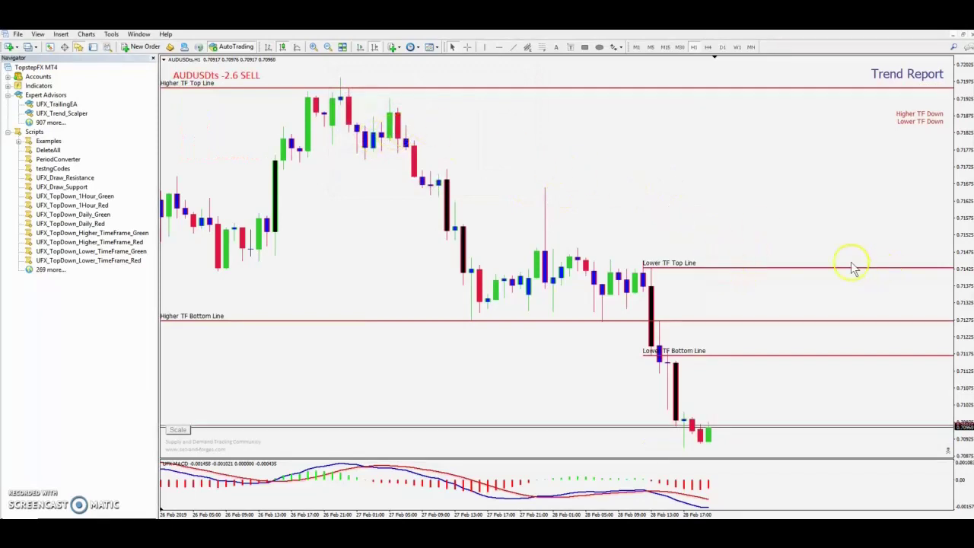
Step: Zoom the H1 chart out to show more hourly history
{"action": "left_click", "coordinate": [328, 49]}
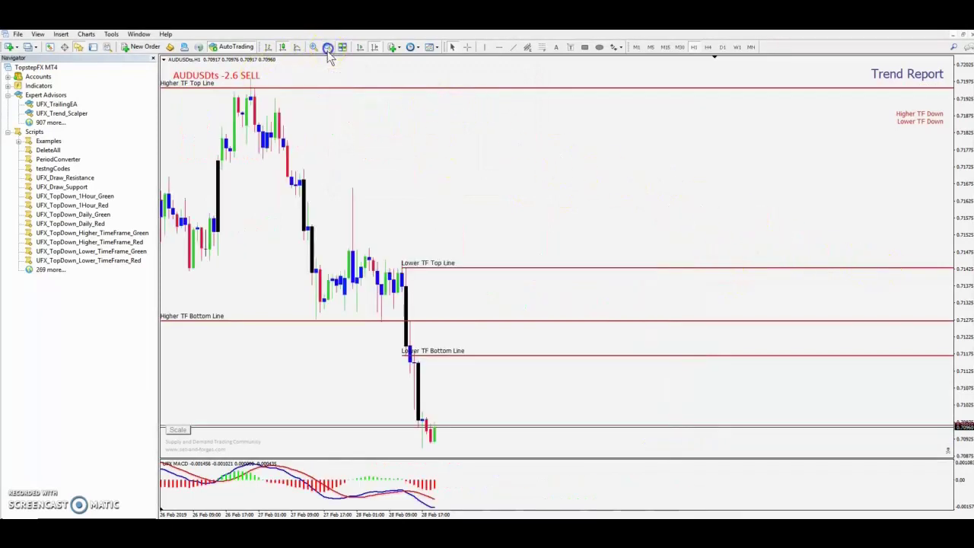
{"action": "scroll", "coordinate": [429, 165], "scroll_direction": "up", "scroll_amount": 5}
{"action": "scroll", "coordinate": [456, 197], "scroll_direction": "down", "scroll_amount": 1}
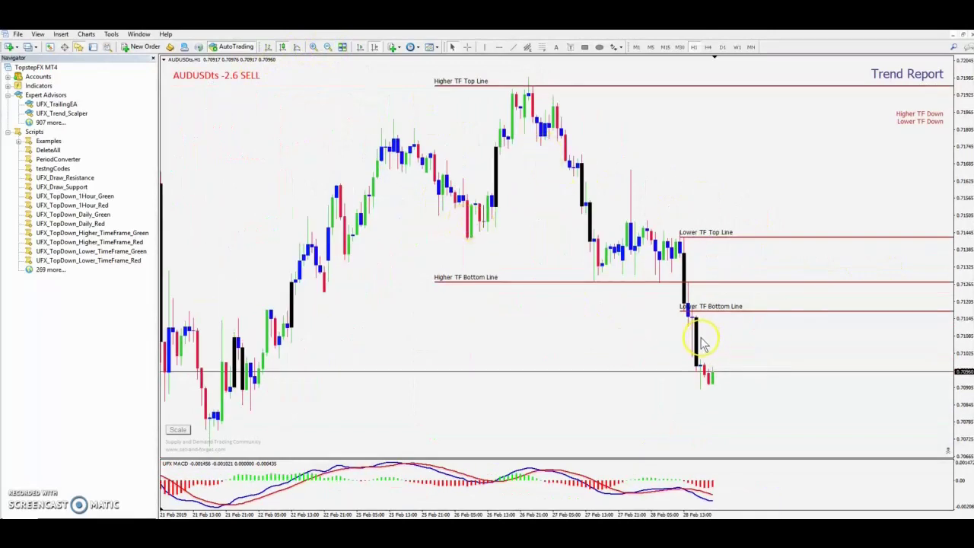
Step: Measure with the crosshair from the latest candle back to the 21 Feb lows
{"action": "middle_click", "coordinate": [717, 386]}
{"action": "left_click", "coordinate": [711, 386]}
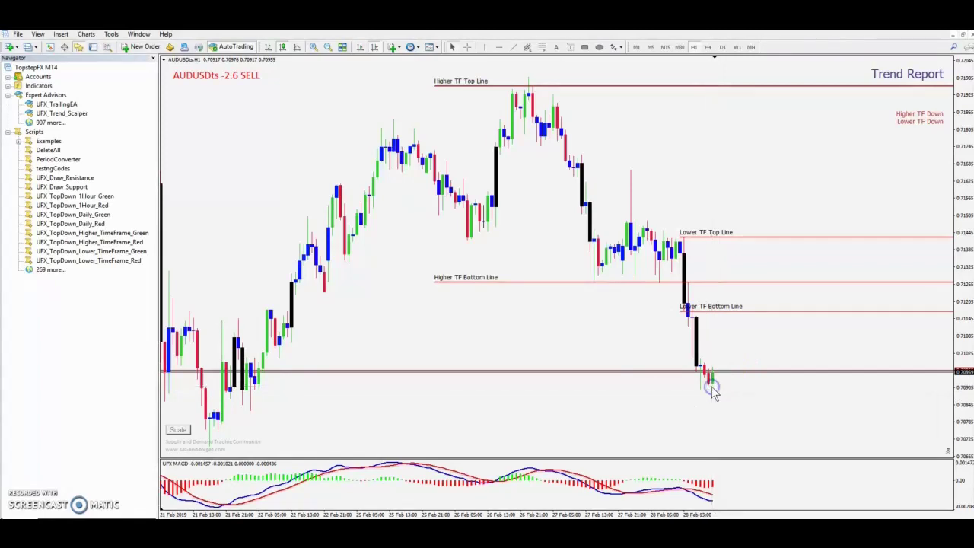
{"action": "middle_click", "coordinate": [252, 402]}
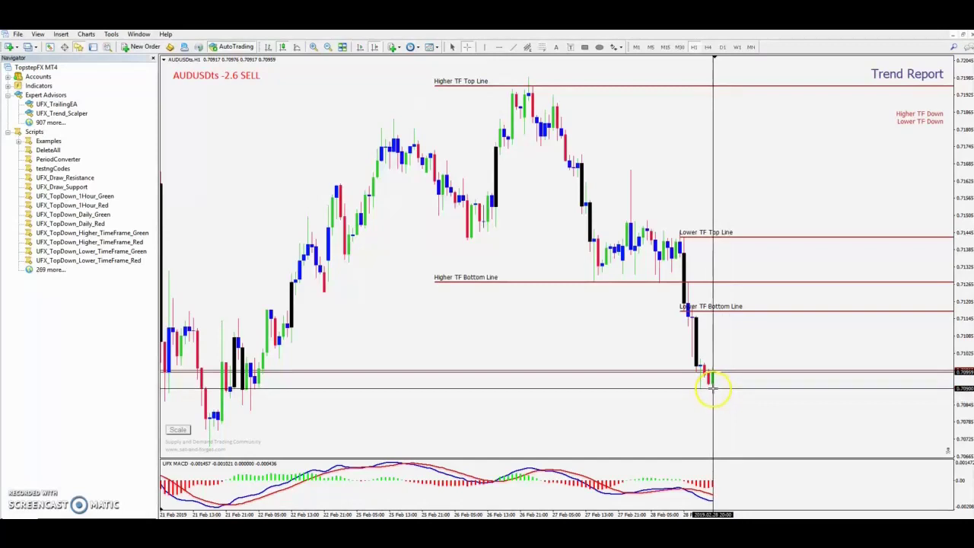
{"action": "left_click_drag", "start_coordinate": [712, 389], "coordinate": [243, 388]}
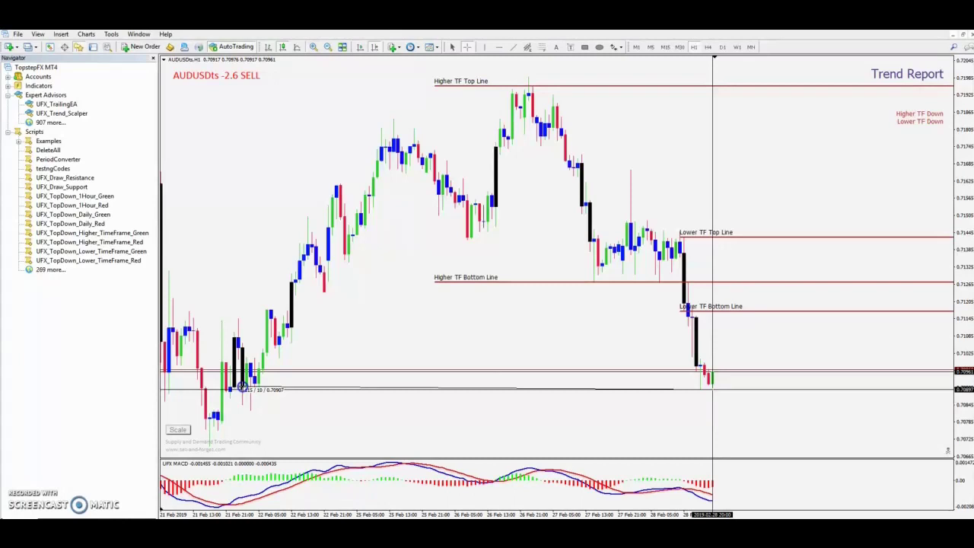
{"action": "left_click_drag", "start_coordinate": [242, 388], "coordinate": [210, 421]}
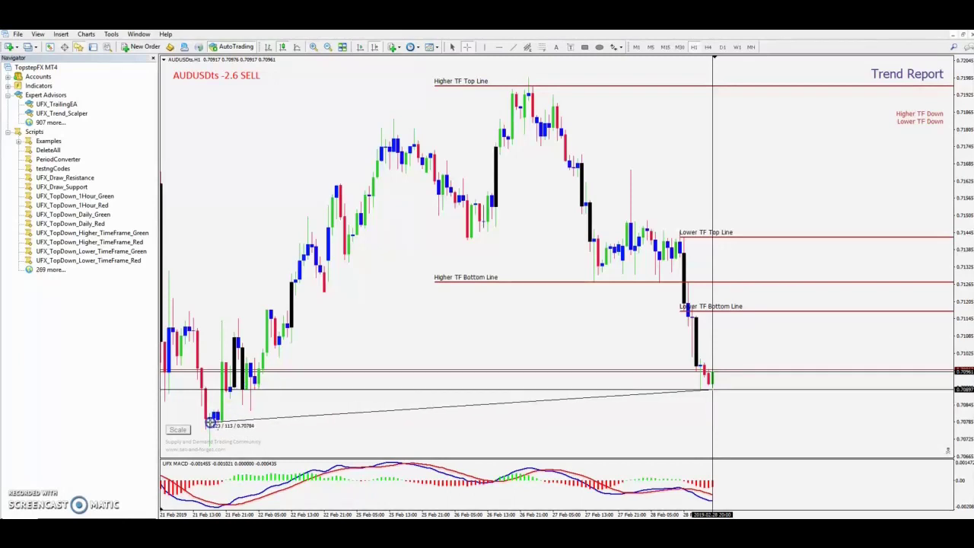
{"action": "left_click_drag", "start_coordinate": [211, 422], "coordinate": [213, 423]}
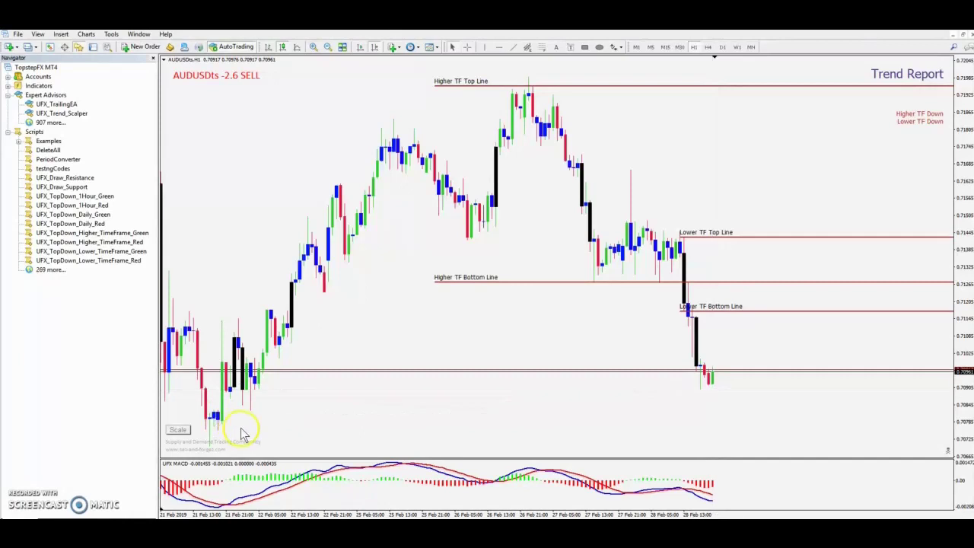
Step: Run UFX_Draw_Support with Look_Back_Number_Candles 115 to draw the first light-grey support zone
{"action": "double_click", "coordinate": [73, 188]}
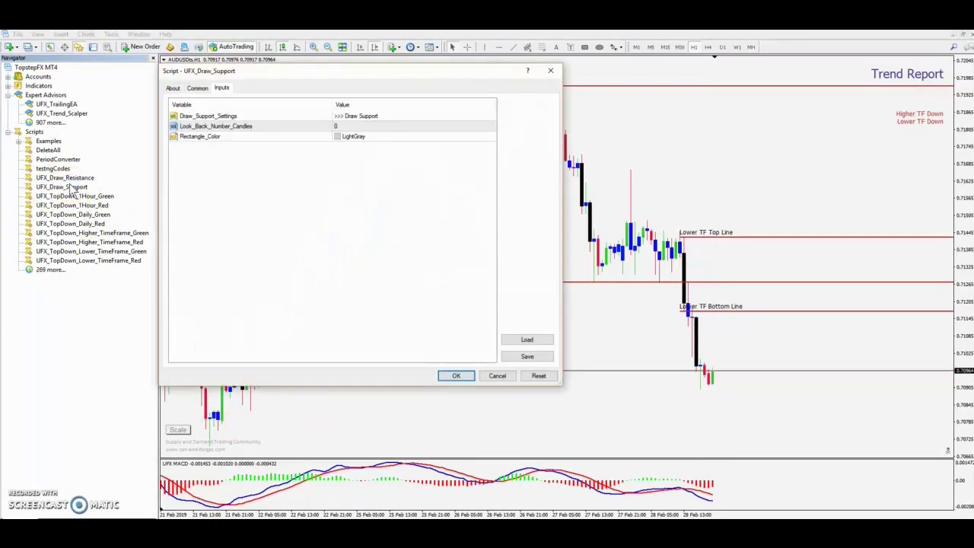
{"action": "double_click", "coordinate": [350, 126]}
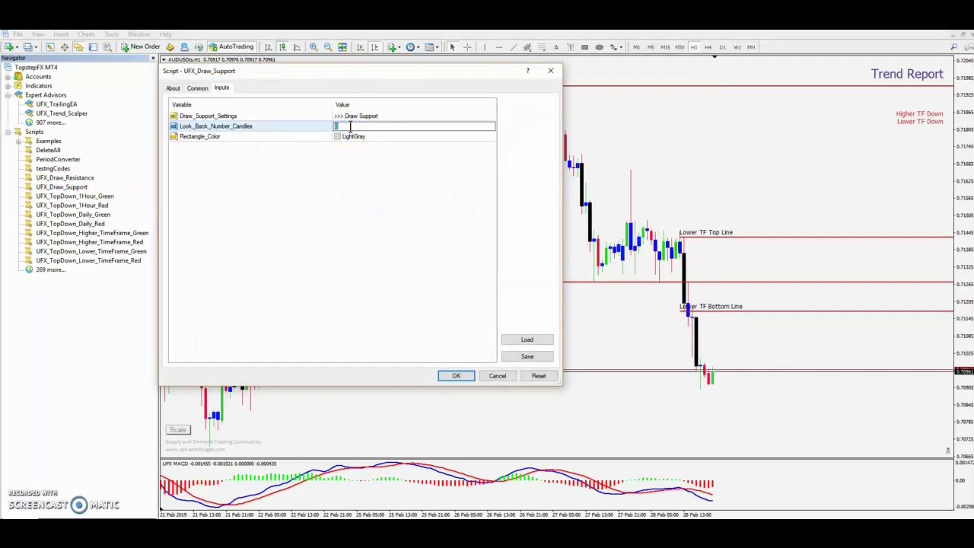
{"action": "left_click", "coordinate": [454, 374]}
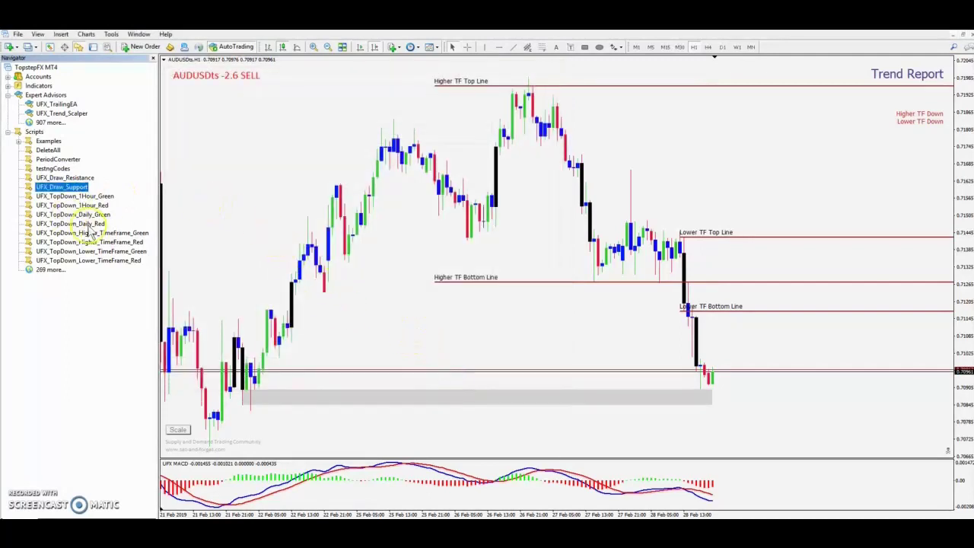
Step: Run UFX_Draw_Support again with a 123-candle lookback to draw the second grey zone
{"action": "double_click", "coordinate": [78, 188]}
{"action": "left_click", "coordinate": [343, 126]}
{"action": "left_click", "coordinate": [346, 127]}
{"action": "type", "text": "123"}
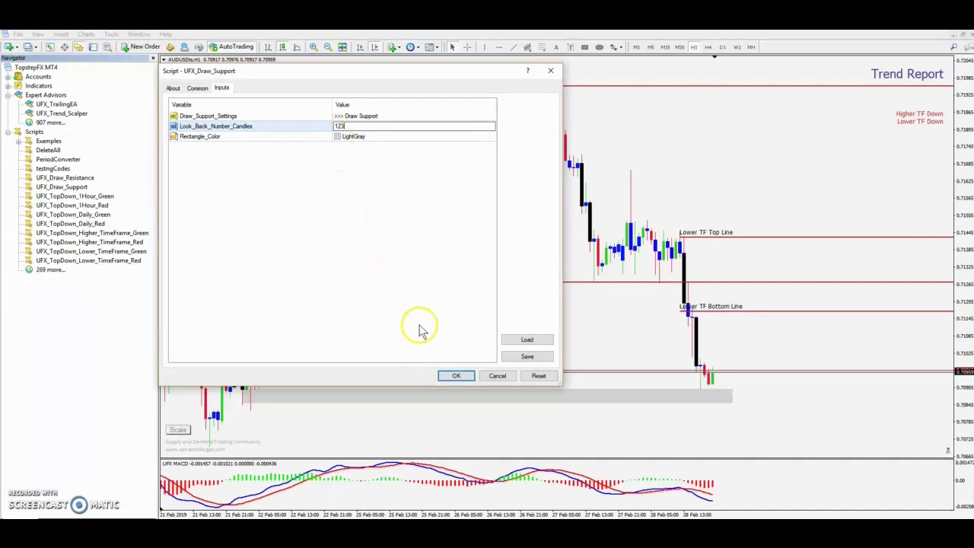
{"action": "left_click", "coordinate": [456, 376]}
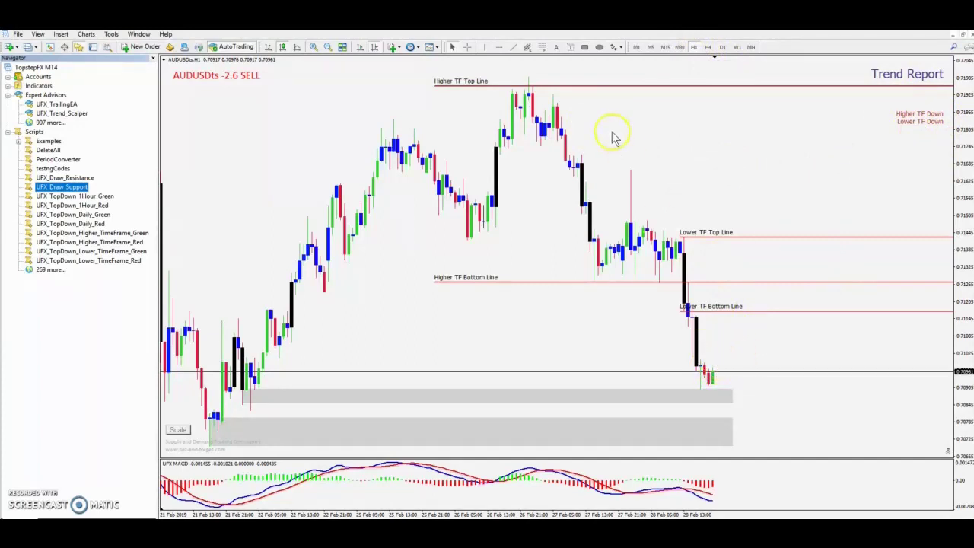
Step: Switch AUDUSD to M5 with chart shift on, rescaling the price axis to fit the zones
{"action": "left_click", "coordinate": [650, 47]}
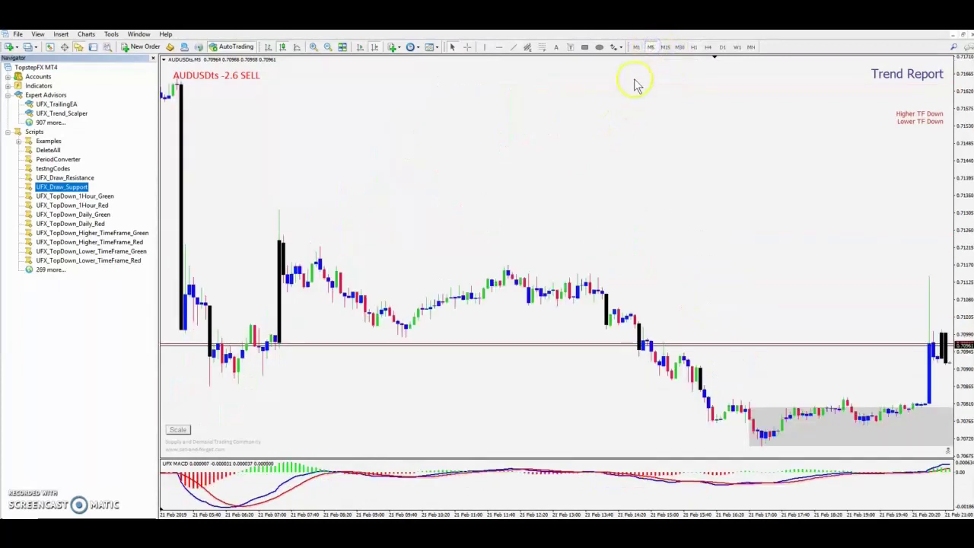
{"action": "left_click", "coordinate": [373, 47]}
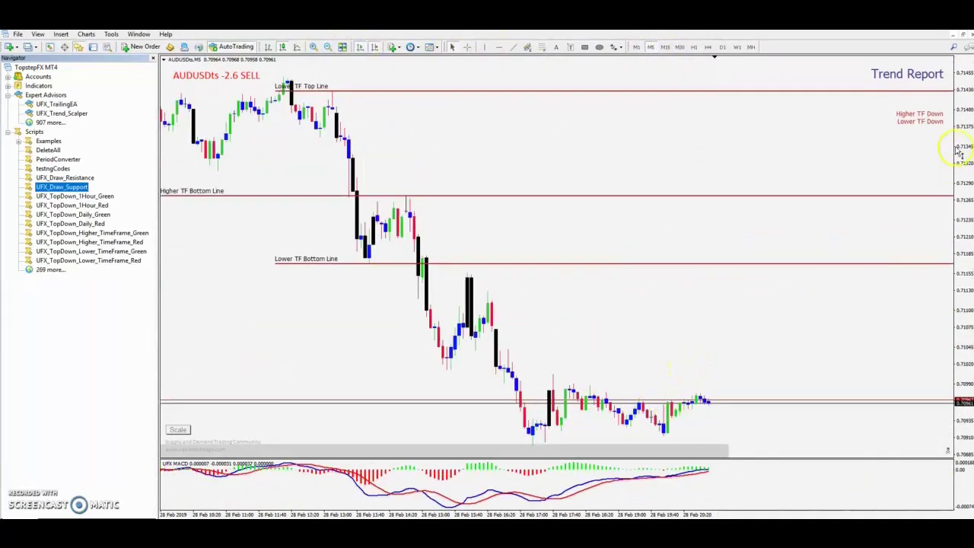
{"action": "left_click_drag", "start_coordinate": [962, 133], "coordinate": [966, 148]}
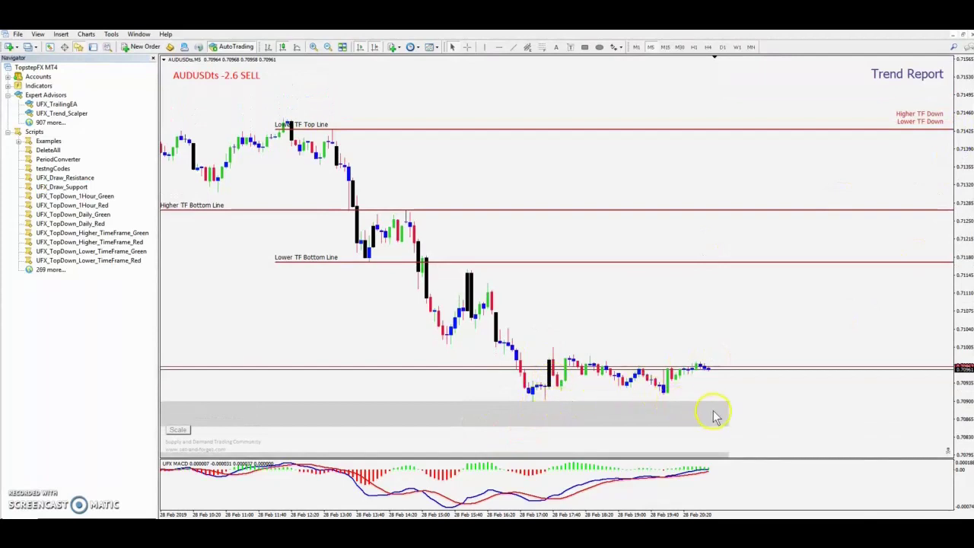
{"action": "left_click_drag", "start_coordinate": [960, 143], "coordinate": [964, 155]}
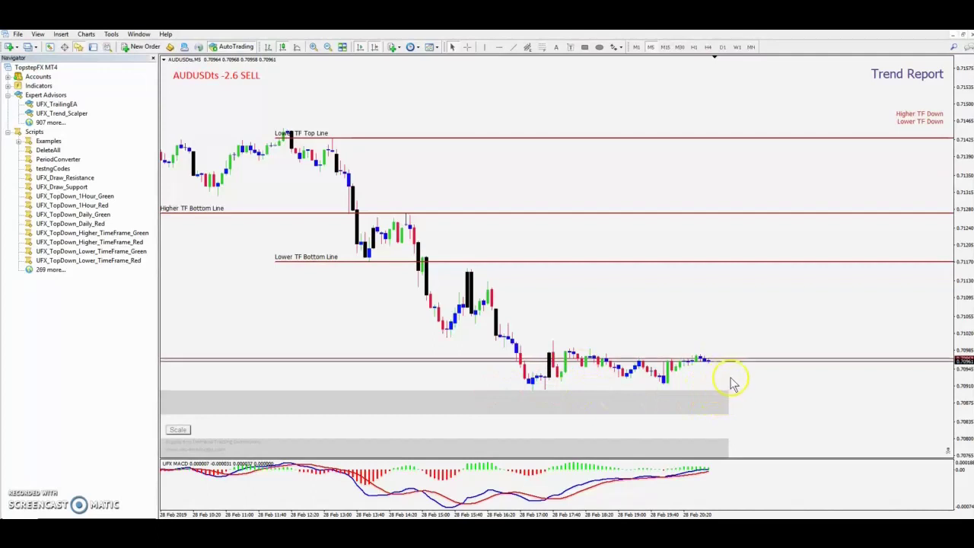
{"action": "left_click_drag", "start_coordinate": [962, 240], "coordinate": [963, 242]}
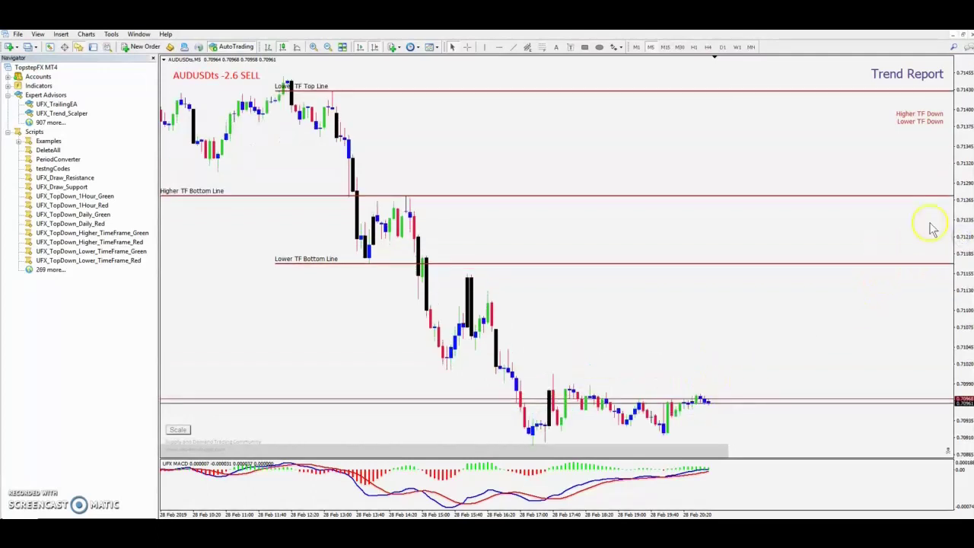